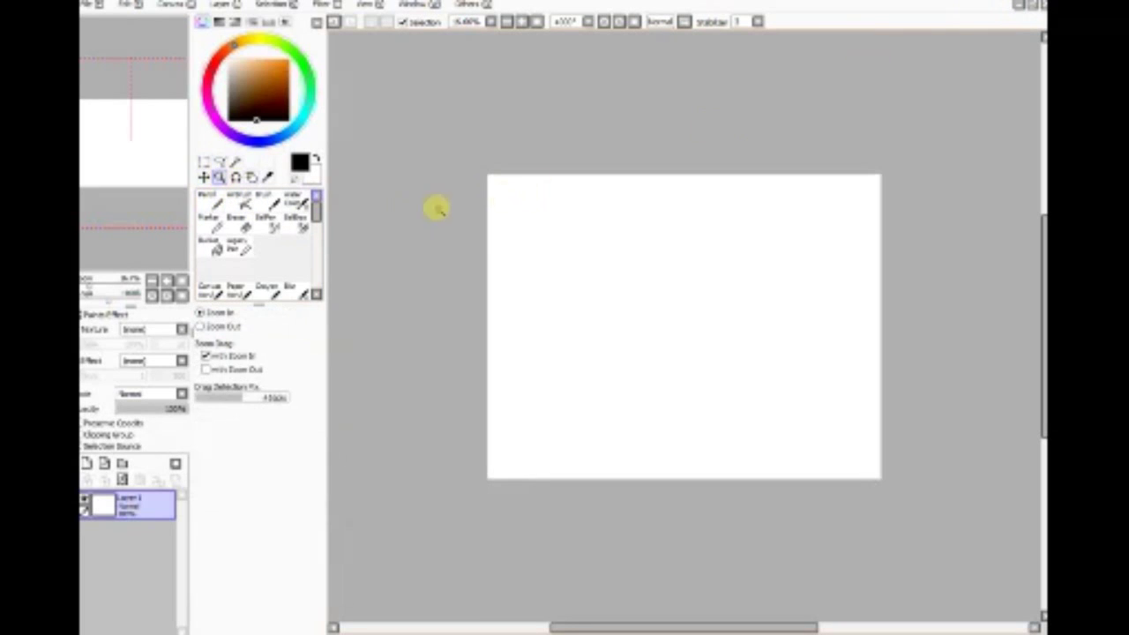
Add two new layers above the original one and make the lowest layer active
{"action": "left_click_drag", "start_coordinate": [483, 166], "coordinate": [885, 484]}
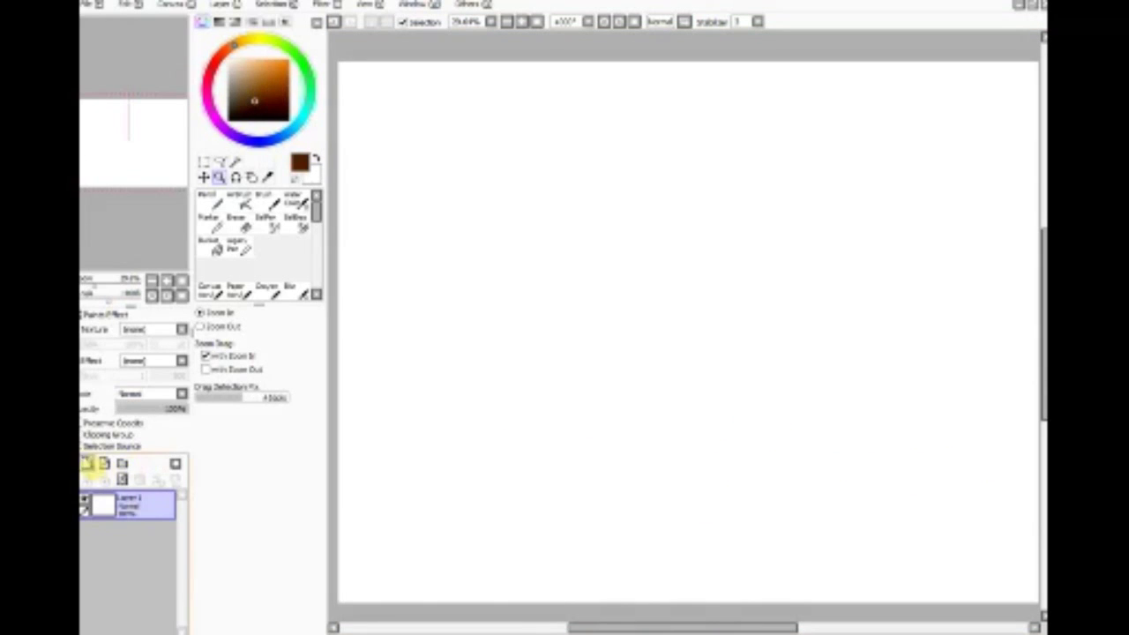
{"action": "left_click", "coordinate": [86, 462]}
{"action": "left_click", "coordinate": [86, 462]}
{"action": "left_click", "coordinate": [141, 569]}
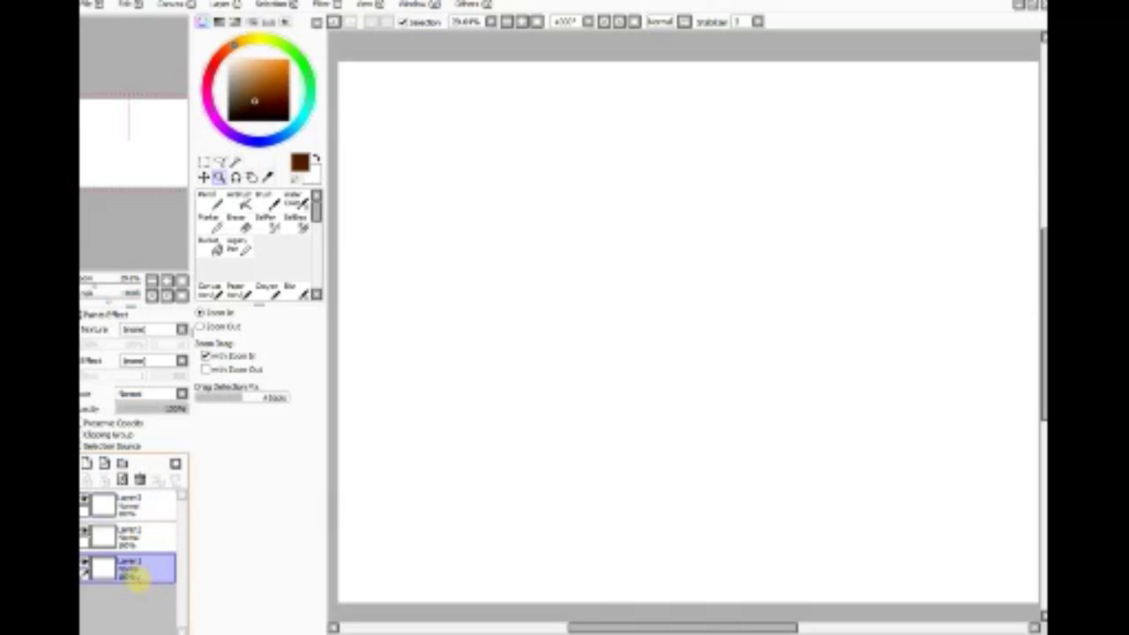
With the Brush at size 250, block in a dark brown plank sloping upward to the right across the lower canvas
{"action": "left_click", "coordinate": [268, 202]}
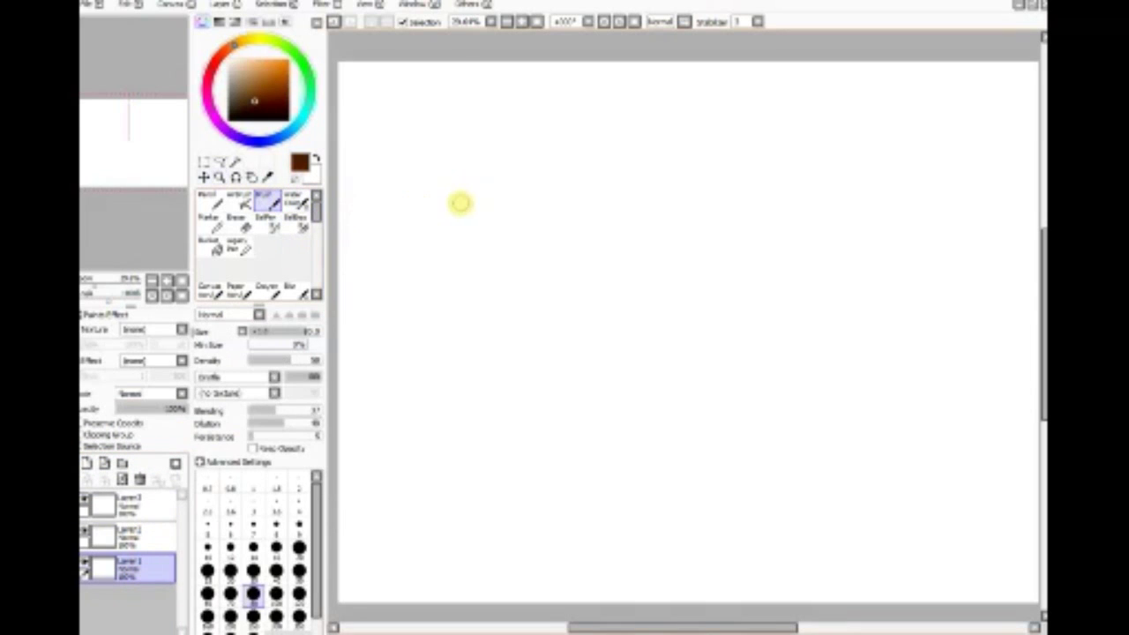
{"action": "left_click", "coordinate": [251, 615]}
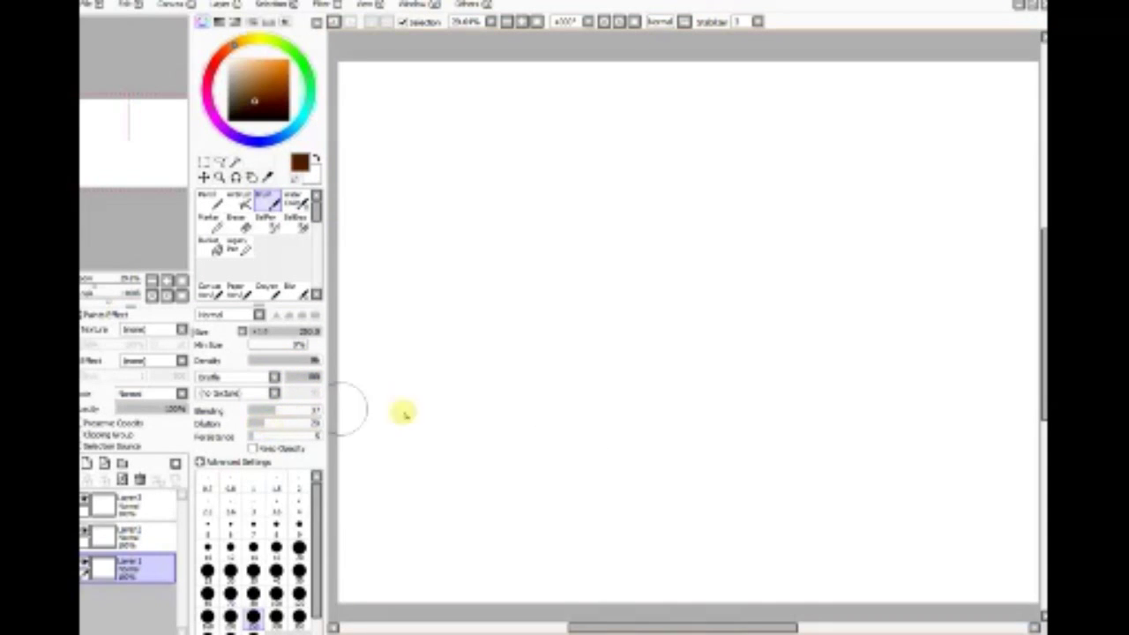
{"action": "mouse_move", "coordinate": [512, 461]}
{"action": "left_mouse_down"}
{"action": "mouse_move", "coordinate": [663, 410]}
{"action": "mouse_move", "coordinate": [944, 342]}
{"action": "mouse_move", "coordinate": [407, 491]}
{"action": "mouse_move", "coordinate": [928, 361]}
{"action": "mouse_move", "coordinate": [397, 510]}
{"action": "left_mouse_up"}
{"action": "mouse_move", "coordinate": [975, 402]}
{"action": "left_mouse_down"}
{"action": "mouse_move", "coordinate": [441, 531]}
{"action": "mouse_move", "coordinate": [852, 455]}
{"action": "left_mouse_up"}
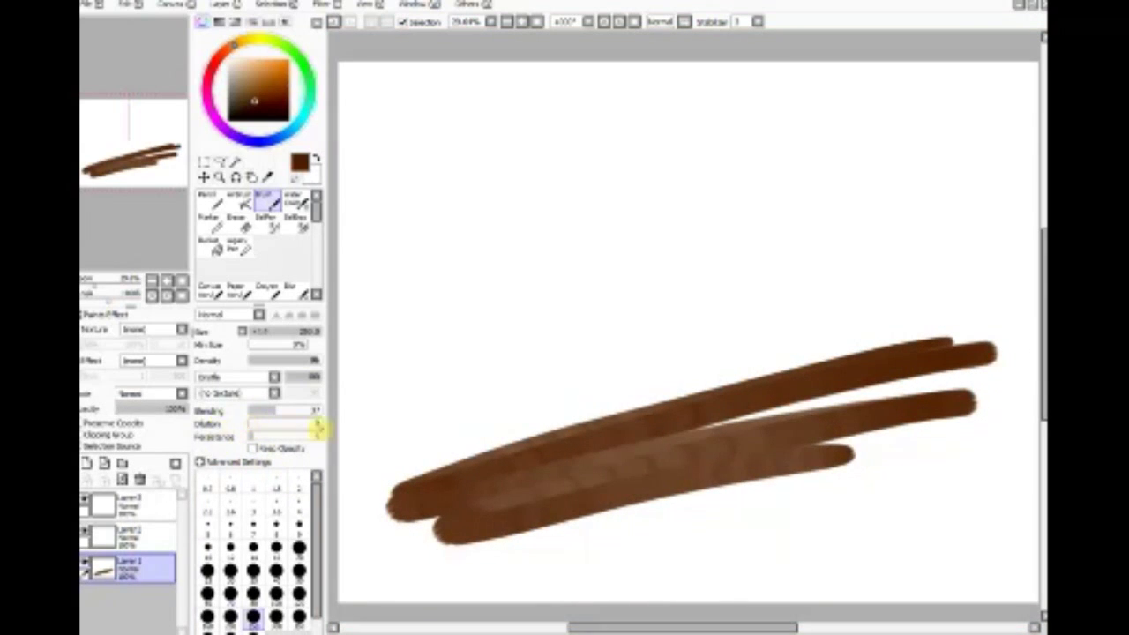
{"action": "mouse_move", "coordinate": [424, 438]}
{"action": "left_mouse_down"}
{"action": "mouse_move", "coordinate": [933, 345]}
{"action": "mouse_move", "coordinate": [461, 496]}
{"action": "mouse_move", "coordinate": [447, 529]}
{"action": "mouse_move", "coordinate": [590, 526]}
{"action": "mouse_move", "coordinate": [809, 471]}
{"action": "mouse_move", "coordinate": [958, 491]}
{"action": "mouse_move", "coordinate": [1021, 485]}
{"action": "mouse_move", "coordinate": [965, 504]}
{"action": "left_mouse_up"}
{"action": "mouse_move", "coordinate": [971, 316]}
{"action": "left_mouse_down"}
{"action": "mouse_move", "coordinate": [405, 481]}
{"action": "mouse_move", "coordinate": [747, 383]}
{"action": "mouse_move", "coordinate": [978, 374]}
{"action": "mouse_move", "coordinate": [986, 403]}
{"action": "mouse_move", "coordinate": [922, 480]}
{"action": "mouse_move", "coordinate": [962, 461]}
{"action": "mouse_move", "coordinate": [473, 411]}
{"action": "mouse_move", "coordinate": [977, 344]}
{"action": "mouse_move", "coordinate": [791, 380]}
{"action": "mouse_move", "coordinate": [541, 398]}
{"action": "mouse_move", "coordinate": [449, 468]}
{"action": "mouse_move", "coordinate": [613, 541]}
{"action": "mouse_move", "coordinate": [979, 507]}
{"action": "left_mouse_up"}
{"action": "left_click_drag", "start_coordinate": [849, 337], "coordinate": [383, 420]}
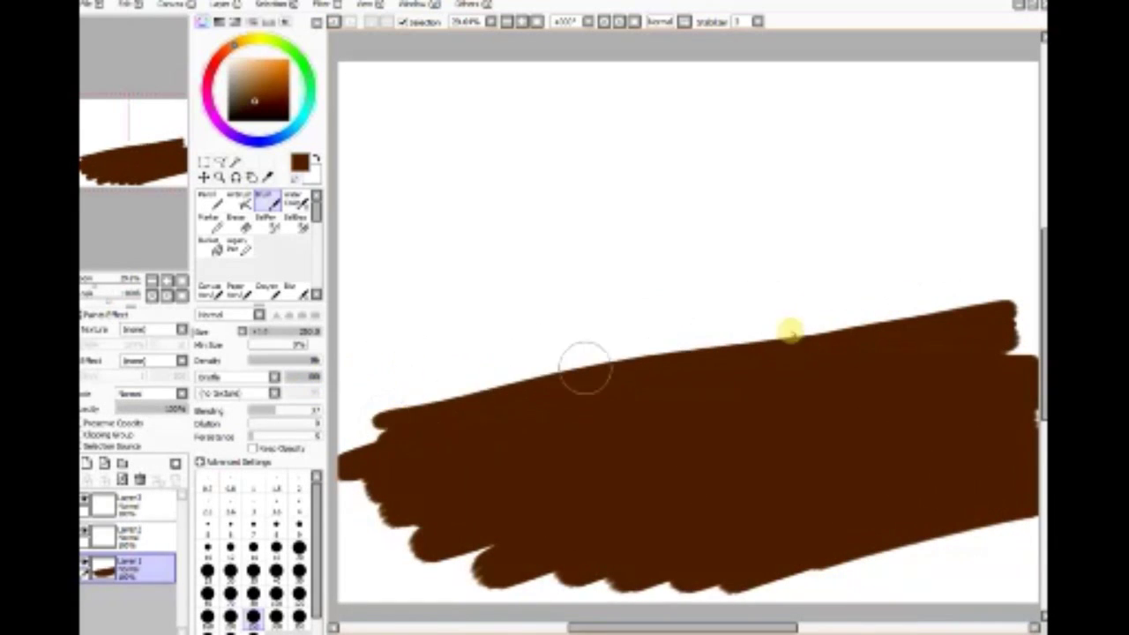
{"action": "left_click_drag", "start_coordinate": [584, 368], "coordinate": [382, 436]}
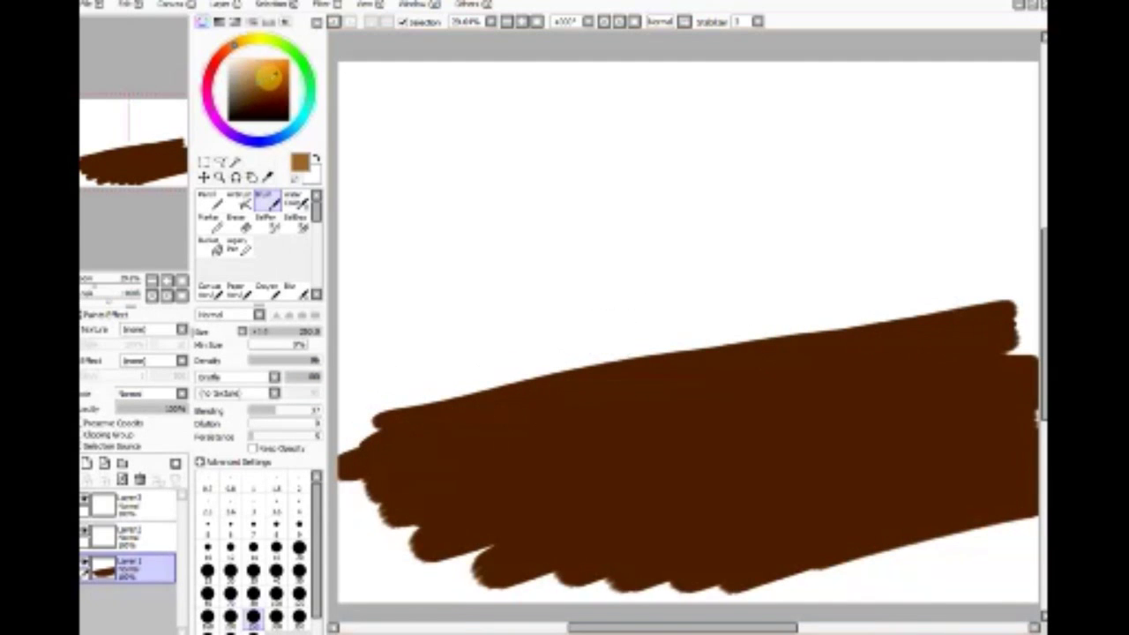
Paint lighter brown streaks along the plank's length and fill its lower right corner with the light brown
{"action": "mouse_move", "coordinate": [450, 441]}
{"action": "left_mouse_down"}
{"action": "mouse_move", "coordinate": [392, 434]}
{"action": "mouse_move", "coordinate": [920, 338]}
{"action": "mouse_move", "coordinate": [467, 428]}
{"action": "mouse_move", "coordinate": [840, 353]}
{"action": "mouse_move", "coordinate": [862, 338]}
{"action": "mouse_move", "coordinate": [425, 424]}
{"action": "mouse_move", "coordinate": [903, 345]}
{"action": "mouse_move", "coordinate": [725, 343]}
{"action": "mouse_move", "coordinate": [481, 411]}
{"action": "mouse_move", "coordinate": [1035, 320]}
{"action": "left_mouse_up"}
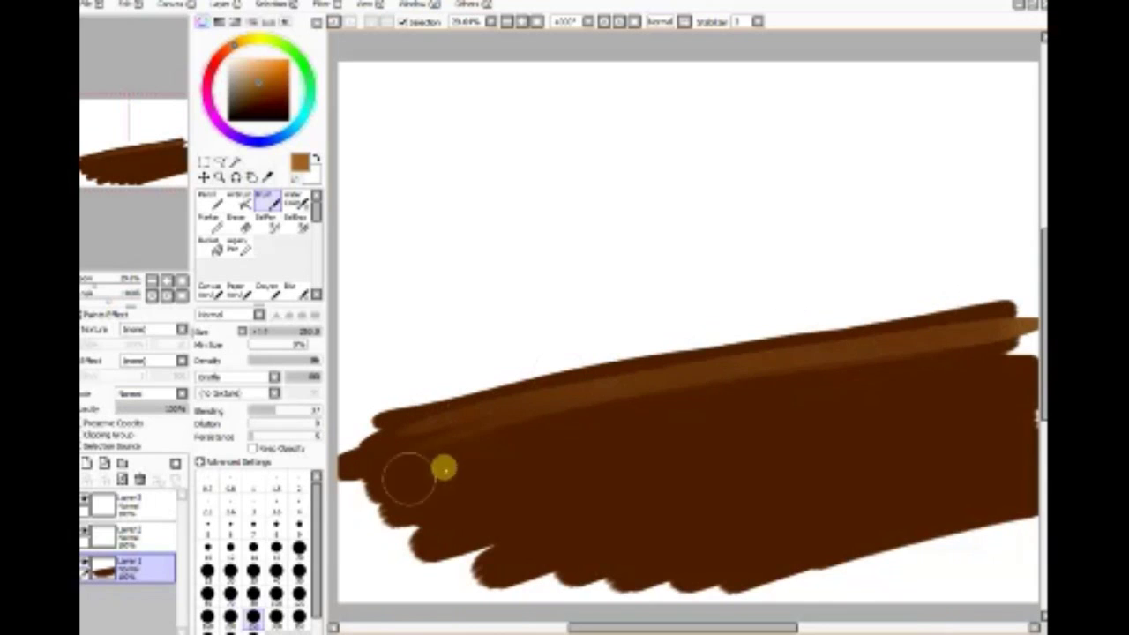
{"action": "left_click_drag", "start_coordinate": [441, 467], "coordinate": [780, 386]}
{"action": "mouse_move", "coordinate": [977, 351]}
{"action": "left_mouse_down"}
{"action": "mouse_move", "coordinate": [926, 397]}
{"action": "mouse_move", "coordinate": [632, 507]}
{"action": "mouse_move", "coordinate": [937, 449]}
{"action": "mouse_move", "coordinate": [863, 420]}
{"action": "mouse_move", "coordinate": [497, 479]}
{"action": "mouse_move", "coordinate": [436, 468]}
{"action": "mouse_move", "coordinate": [653, 391]}
{"action": "mouse_move", "coordinate": [937, 432]}
{"action": "left_mouse_up"}
{"action": "scroll", "coordinate": [820, 499], "scroll_direction": "down", "scroll_amount": 5}
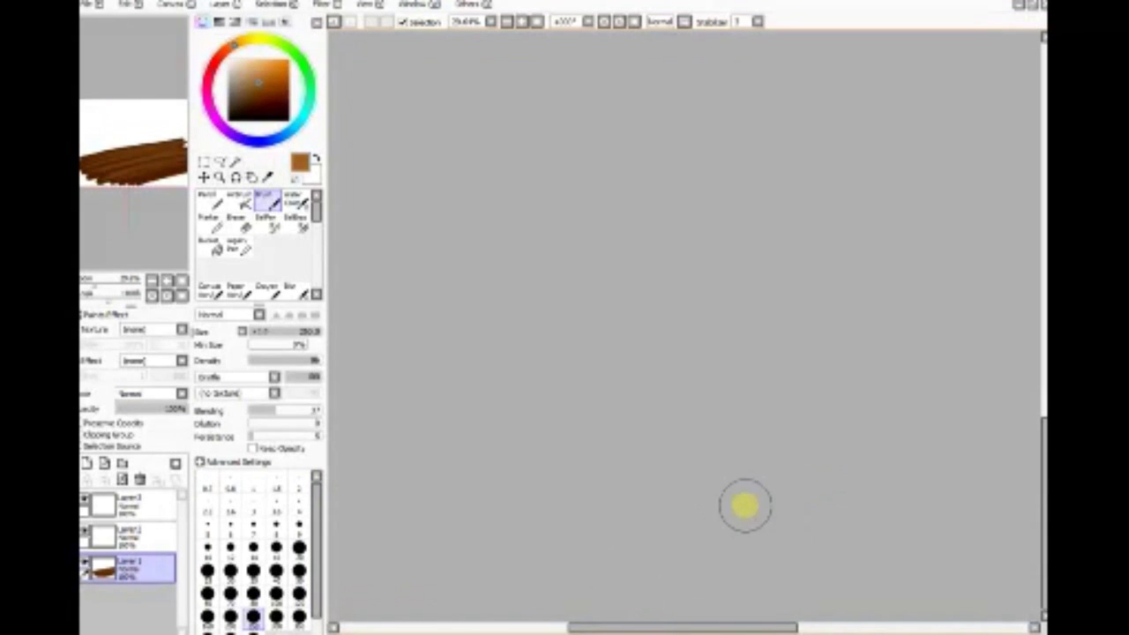
{"action": "left_click_drag", "start_coordinate": [710, 626], "coordinate": [660, 627]}
{"action": "left_click", "coordinate": [177, 281]}
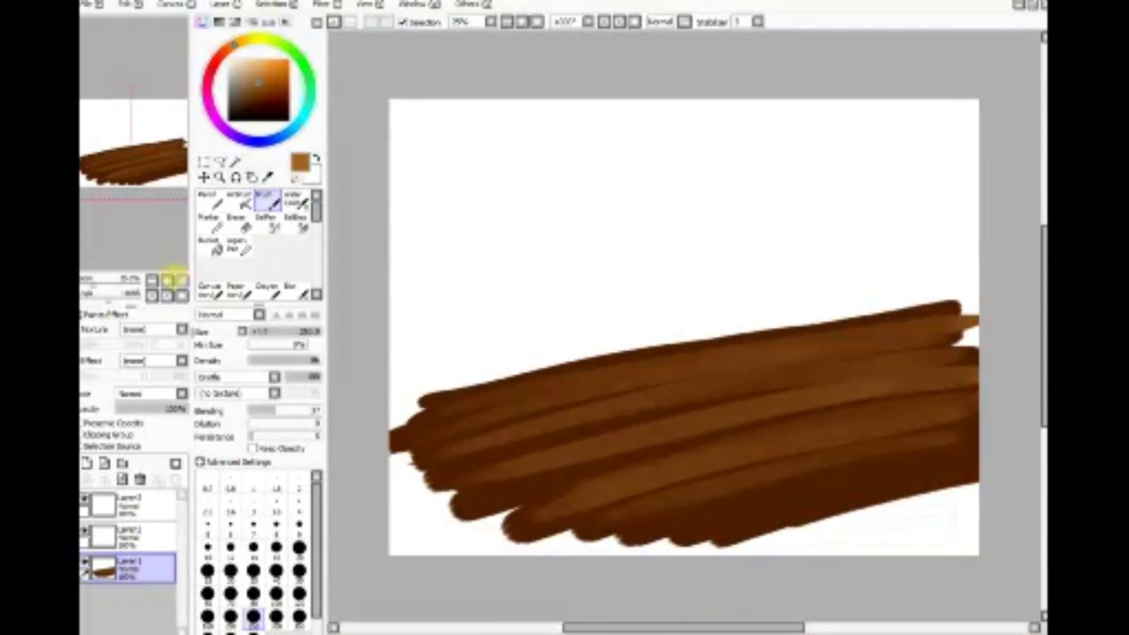
{"action": "mouse_move", "coordinate": [941, 432]}
{"action": "left_mouse_down"}
{"action": "mouse_move", "coordinate": [965, 471]}
{"action": "mouse_move", "coordinate": [888, 514]}
{"action": "mouse_move", "coordinate": [758, 552]}
{"action": "mouse_move", "coordinate": [726, 583]}
{"action": "mouse_move", "coordinate": [929, 535]}
{"action": "mouse_move", "coordinate": [874, 573]}
{"action": "mouse_move", "coordinate": [828, 552]}
{"action": "left_mouse_up"}
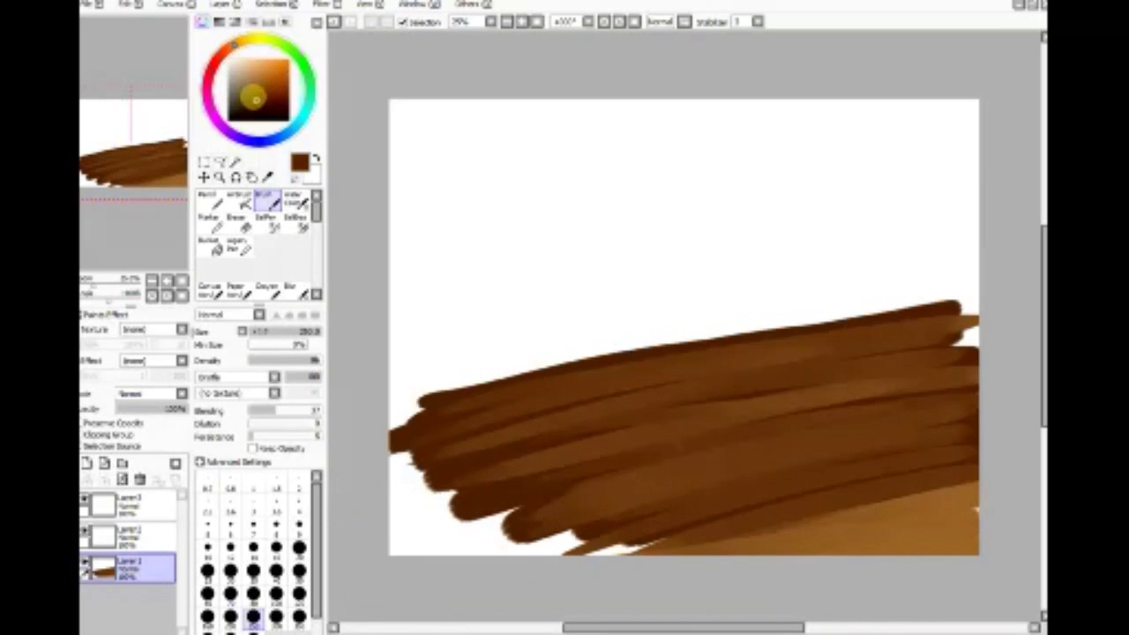
Shade the plank with darker browns, extend it to the canvas edges, and darken its upper edge and left end
{"action": "mouse_move", "coordinate": [651, 388]}
{"action": "left_mouse_down"}
{"action": "mouse_move", "coordinate": [428, 434]}
{"action": "mouse_move", "coordinate": [490, 429]}
{"action": "mouse_move", "coordinate": [390, 460]}
{"action": "mouse_move", "coordinate": [506, 418]}
{"action": "mouse_move", "coordinate": [362, 467]}
{"action": "mouse_move", "coordinate": [558, 408]}
{"action": "mouse_move", "coordinate": [498, 407]}
{"action": "mouse_move", "coordinate": [577, 371]}
{"action": "mouse_move", "coordinate": [553, 400]}
{"action": "mouse_move", "coordinate": [854, 337]}
{"action": "mouse_move", "coordinate": [384, 466]}
{"action": "mouse_move", "coordinate": [772, 390]}
{"action": "mouse_move", "coordinate": [378, 486]}
{"action": "mouse_move", "coordinate": [743, 400]}
{"action": "mouse_move", "coordinate": [384, 516]}
{"action": "mouse_move", "coordinate": [706, 421]}
{"action": "mouse_move", "coordinate": [532, 481]}
{"action": "mouse_move", "coordinate": [511, 454]}
{"action": "mouse_move", "coordinate": [636, 440]}
{"action": "mouse_move", "coordinate": [352, 521]}
{"action": "mouse_move", "coordinate": [692, 454]}
{"action": "mouse_move", "coordinate": [436, 534]}
{"action": "mouse_move", "coordinate": [645, 468]}
{"action": "mouse_move", "coordinate": [694, 485]}
{"action": "mouse_move", "coordinate": [550, 509]}
{"action": "mouse_move", "coordinate": [754, 486]}
{"action": "mouse_move", "coordinate": [450, 571]}
{"action": "mouse_move", "coordinate": [796, 490]}
{"action": "mouse_move", "coordinate": [596, 546]}
{"action": "mouse_move", "coordinate": [734, 511]}
{"action": "mouse_move", "coordinate": [813, 507]}
{"action": "mouse_move", "coordinate": [471, 538]}
{"action": "mouse_move", "coordinate": [692, 481]}
{"action": "mouse_move", "coordinate": [401, 539]}
{"action": "mouse_move", "coordinate": [524, 491]}
{"action": "mouse_move", "coordinate": [589, 479]}
{"action": "mouse_move", "coordinate": [466, 494]}
{"action": "left_mouse_up"}
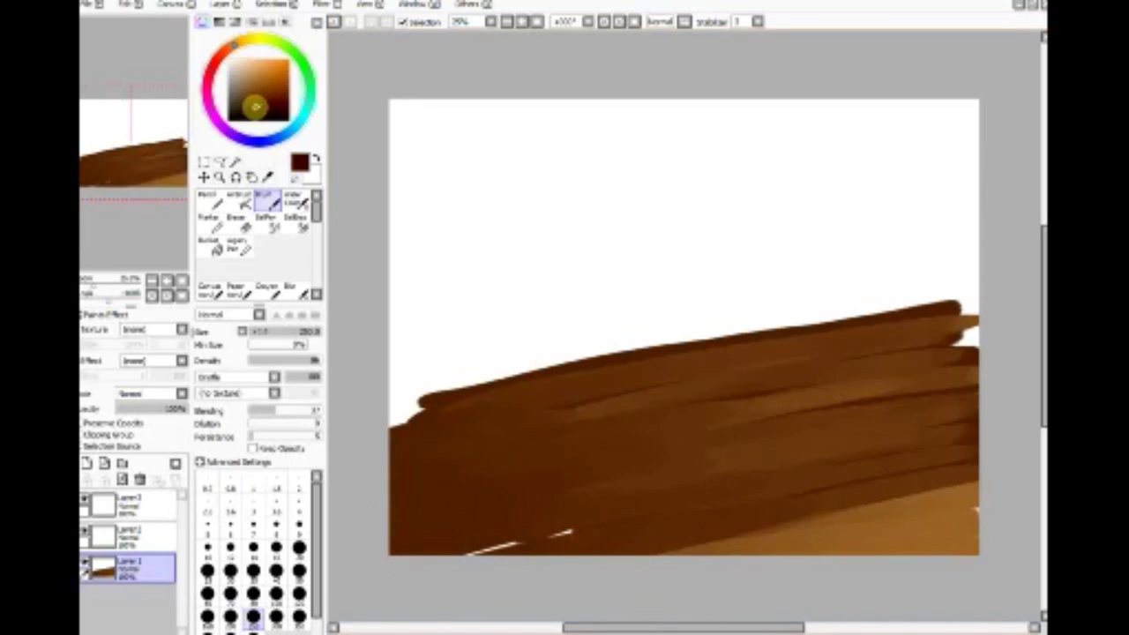
{"action": "left_click", "coordinate": [255, 106]}
{"action": "mouse_move", "coordinate": [494, 443]}
{"action": "left_mouse_down"}
{"action": "mouse_move", "coordinate": [447, 486]}
{"action": "mouse_move", "coordinate": [459, 511]}
{"action": "mouse_move", "coordinate": [445, 534]}
{"action": "mouse_move", "coordinate": [738, 479]}
{"action": "mouse_move", "coordinate": [630, 499]}
{"action": "mouse_move", "coordinate": [713, 512]}
{"action": "mouse_move", "coordinate": [879, 469]}
{"action": "mouse_move", "coordinate": [411, 506]}
{"action": "mouse_move", "coordinate": [405, 441]}
{"action": "mouse_move", "coordinate": [467, 398]}
{"action": "mouse_move", "coordinate": [360, 415]}
{"action": "mouse_move", "coordinate": [859, 318]}
{"action": "mouse_move", "coordinate": [539, 371]}
{"action": "mouse_move", "coordinate": [504, 391]}
{"action": "mouse_move", "coordinate": [1031, 288]}
{"action": "mouse_move", "coordinate": [920, 310]}
{"action": "mouse_move", "coordinate": [996, 308]}
{"action": "mouse_move", "coordinate": [959, 346]}
{"action": "mouse_move", "coordinate": [986, 360]}
{"action": "mouse_move", "coordinate": [946, 365]}
{"action": "left_mouse_up"}
{"action": "mouse_move", "coordinate": [404, 473]}
{"action": "left_mouse_down"}
{"action": "mouse_move", "coordinate": [454, 454]}
{"action": "mouse_move", "coordinate": [463, 433]}
{"action": "mouse_move", "coordinate": [433, 436]}
{"action": "mouse_move", "coordinate": [527, 406]}
{"action": "mouse_move", "coordinate": [706, 471]}
{"action": "mouse_move", "coordinate": [742, 450]}
{"action": "left_mouse_up"}
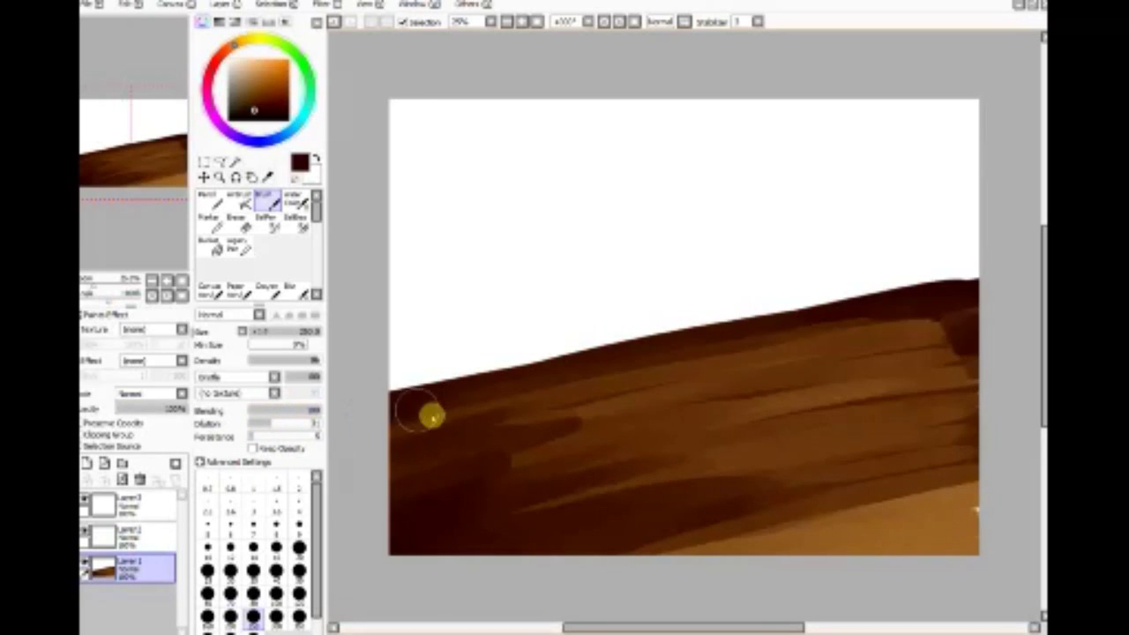
Blend the plank's brown tones with the brush at size 100 and paint fine dark grain lines along its upper part
{"action": "left_click", "coordinate": [274, 593]}
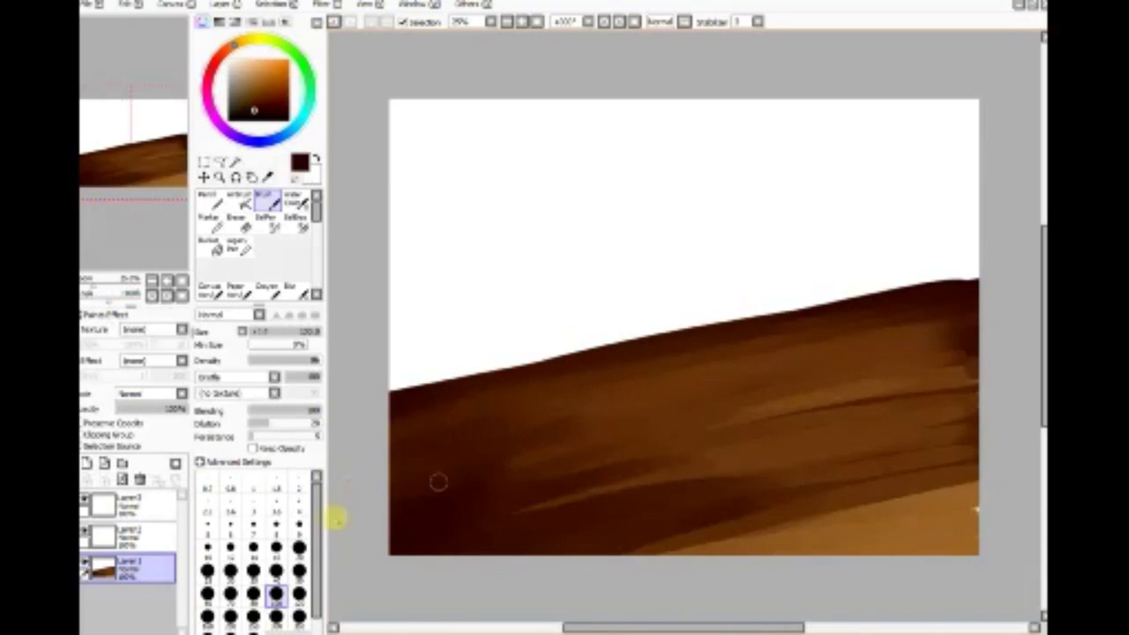
{"action": "mouse_move", "coordinate": [907, 378]}
{"action": "left_mouse_down"}
{"action": "mouse_move", "coordinate": [453, 514]}
{"action": "mouse_move", "coordinate": [981, 396]}
{"action": "mouse_move", "coordinate": [736, 458]}
{"action": "left_mouse_up"}
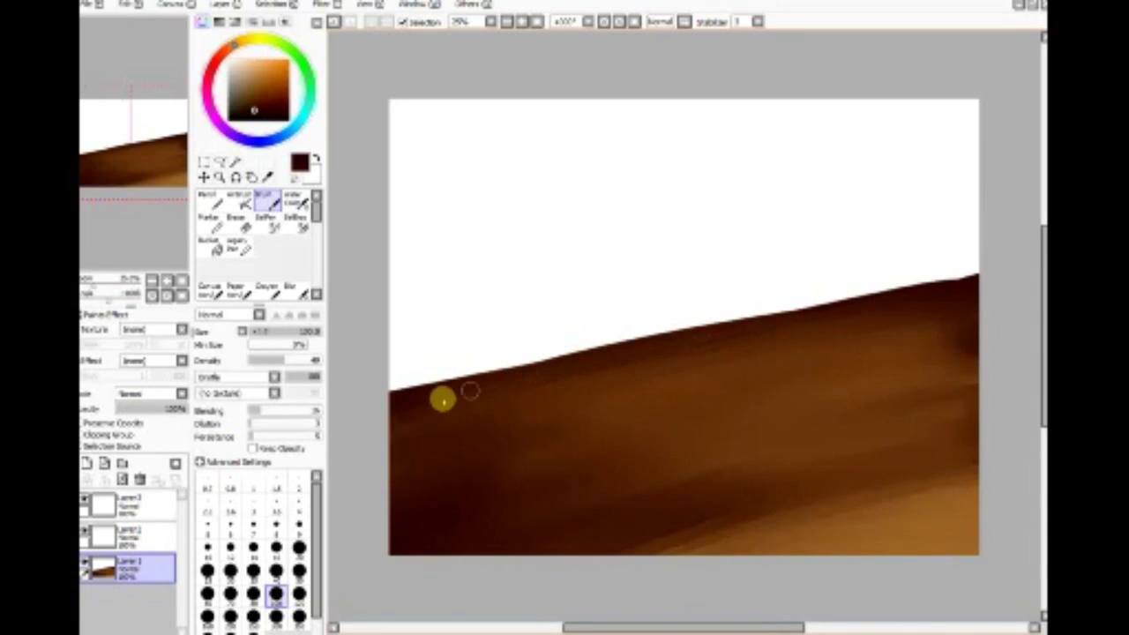
{"action": "mouse_move", "coordinate": [442, 400]}
{"action": "left_mouse_down"}
{"action": "mouse_move", "coordinate": [398, 404]}
{"action": "mouse_move", "coordinate": [982, 274]}
{"action": "mouse_move", "coordinate": [537, 369]}
{"action": "left_mouse_up"}
{"action": "mouse_move", "coordinate": [760, 330]}
{"action": "left_mouse_down"}
{"action": "mouse_move", "coordinate": [843, 323]}
{"action": "mouse_move", "coordinate": [379, 434]}
{"action": "mouse_move", "coordinate": [463, 405]}
{"action": "mouse_move", "coordinate": [990, 305]}
{"action": "mouse_move", "coordinate": [704, 366]}
{"action": "left_mouse_up"}
{"action": "mouse_move", "coordinate": [397, 451]}
{"action": "left_mouse_down"}
{"action": "mouse_move", "coordinate": [907, 331]}
{"action": "mouse_move", "coordinate": [361, 475]}
{"action": "mouse_move", "coordinate": [977, 323]}
{"action": "mouse_move", "coordinate": [635, 397]}
{"action": "mouse_move", "coordinate": [908, 335]}
{"action": "mouse_move", "coordinate": [591, 431]}
{"action": "mouse_move", "coordinate": [610, 408]}
{"action": "mouse_move", "coordinate": [923, 353]}
{"action": "mouse_move", "coordinate": [753, 391]}
{"action": "mouse_move", "coordinate": [839, 389]}
{"action": "mouse_move", "coordinate": [405, 519]}
{"action": "left_mouse_up"}
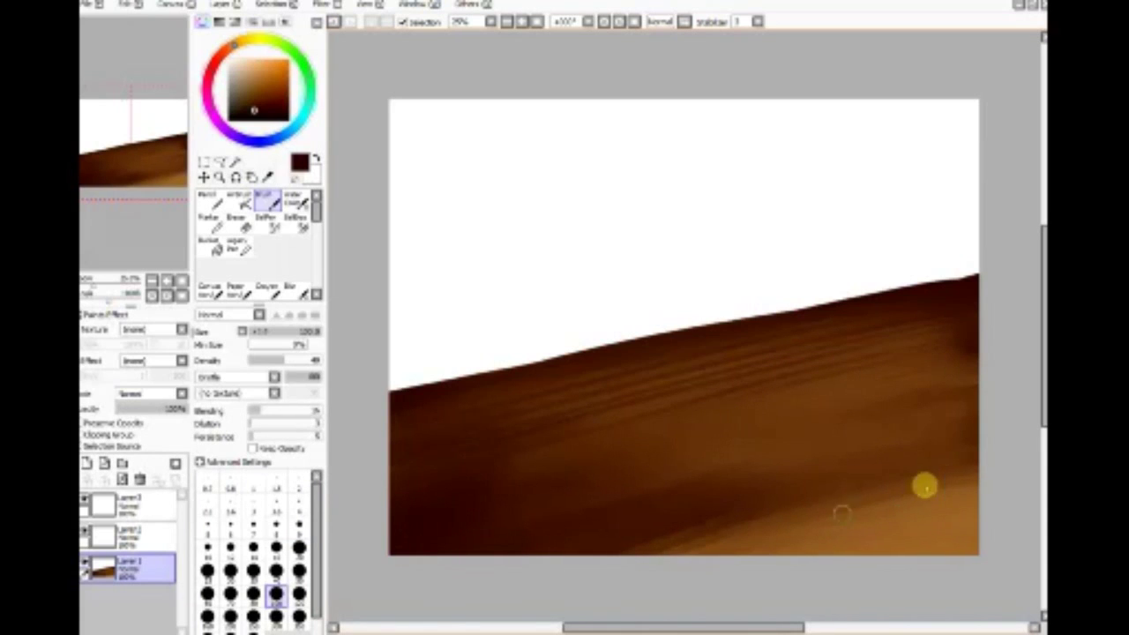
{"action": "mouse_move", "coordinate": [944, 479]}
{"action": "left_mouse_down"}
{"action": "mouse_move", "coordinate": [817, 507]}
{"action": "mouse_move", "coordinate": [854, 536]}
{"action": "left_mouse_up"}
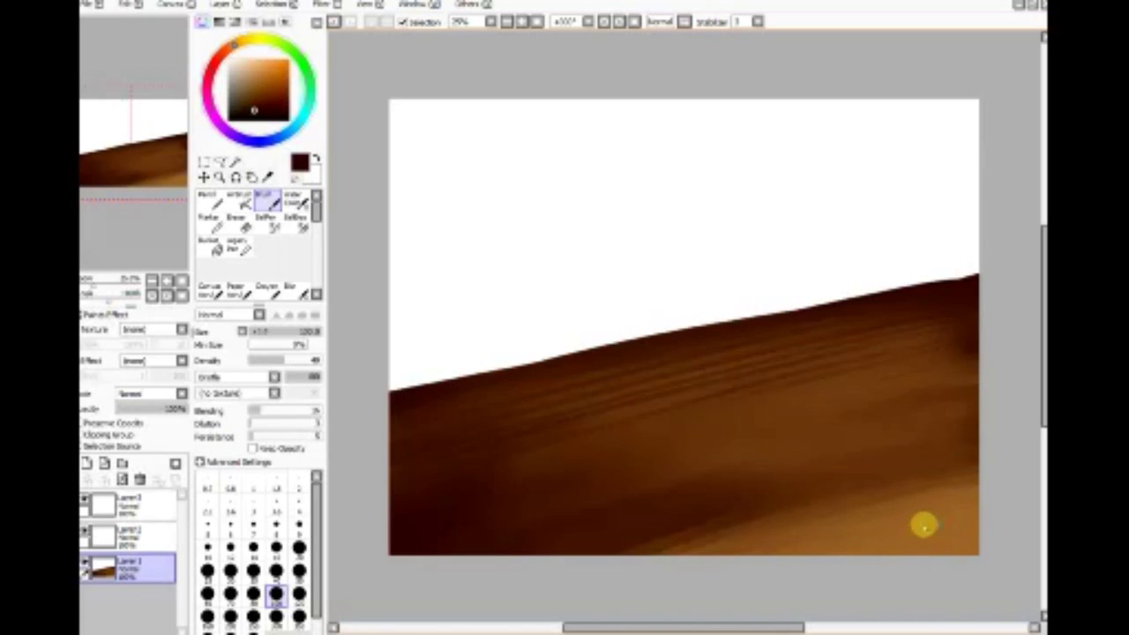
{"action": "left_click_drag", "start_coordinate": [929, 524], "coordinate": [713, 472]}
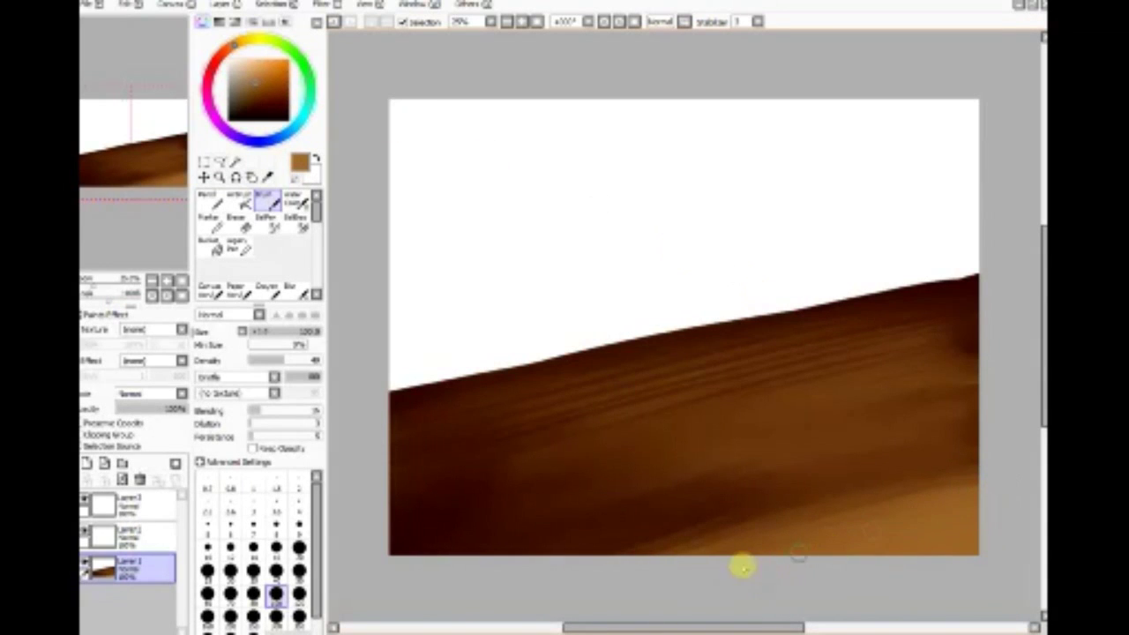
Paint light brown grain streaks across the lower part of the plank, following its slope
{"action": "left_click_drag", "start_coordinate": [630, 578], "coordinate": [963, 480]}
{"action": "left_click_drag", "start_coordinate": [585, 585], "coordinate": [946, 473]}
{"action": "left_click_drag", "start_coordinate": [630, 550], "coordinate": [911, 465]}
{"action": "mouse_move", "coordinate": [504, 575]}
{"action": "left_mouse_down"}
{"action": "mouse_move", "coordinate": [928, 452]}
{"action": "mouse_move", "coordinate": [616, 518]}
{"action": "mouse_move", "coordinate": [932, 447]}
{"action": "mouse_move", "coordinate": [438, 560]}
{"action": "mouse_move", "coordinate": [846, 459]}
{"action": "mouse_move", "coordinate": [613, 501]}
{"action": "mouse_move", "coordinate": [920, 422]}
{"action": "mouse_move", "coordinate": [562, 506]}
{"action": "mouse_move", "coordinate": [874, 423]}
{"action": "mouse_move", "coordinate": [647, 475]}
{"action": "mouse_move", "coordinate": [777, 432]}
{"action": "mouse_move", "coordinate": [586, 477]}
{"action": "mouse_move", "coordinate": [808, 409]}
{"action": "mouse_move", "coordinate": [501, 492]}
{"action": "mouse_move", "coordinate": [837, 395]}
{"action": "mouse_move", "coordinate": [531, 466]}
{"action": "mouse_move", "coordinate": [781, 374]}
{"action": "mouse_move", "coordinate": [509, 452]}
{"action": "mouse_move", "coordinate": [701, 400]}
{"action": "mouse_move", "coordinate": [538, 444]}
{"action": "mouse_move", "coordinate": [868, 373]}
{"action": "mouse_move", "coordinate": [461, 493]}
{"action": "mouse_move", "coordinate": [830, 384]}
{"action": "mouse_move", "coordinate": [514, 469]}
{"action": "mouse_move", "coordinate": [824, 401]}
{"action": "mouse_move", "coordinate": [444, 520]}
{"action": "mouse_move", "coordinate": [896, 393]}
{"action": "mouse_move", "coordinate": [577, 482]}
{"action": "mouse_move", "coordinate": [827, 438]}
{"action": "mouse_move", "coordinate": [542, 511]}
{"action": "mouse_move", "coordinate": [598, 480]}
{"action": "mouse_move", "coordinate": [547, 495]}
{"action": "mouse_move", "coordinate": [580, 499]}
{"action": "mouse_move", "coordinate": [700, 438]}
{"action": "mouse_move", "coordinate": [943, 396]}
{"action": "mouse_move", "coordinate": [762, 420]}
{"action": "mouse_move", "coordinate": [959, 373]}
{"action": "mouse_move", "coordinate": [684, 431]}
{"action": "mouse_move", "coordinate": [939, 374]}
{"action": "mouse_move", "coordinate": [718, 441]}
{"action": "mouse_move", "coordinate": [920, 392]}
{"action": "mouse_move", "coordinate": [798, 408]}
{"action": "mouse_move", "coordinate": [864, 408]}
{"action": "mouse_move", "coordinate": [694, 456]}
{"action": "mouse_move", "coordinate": [924, 422]}
{"action": "mouse_move", "coordinate": [625, 504]}
{"action": "mouse_move", "coordinate": [915, 427]}
{"action": "mouse_move", "coordinate": [642, 480]}
{"action": "left_mouse_up"}
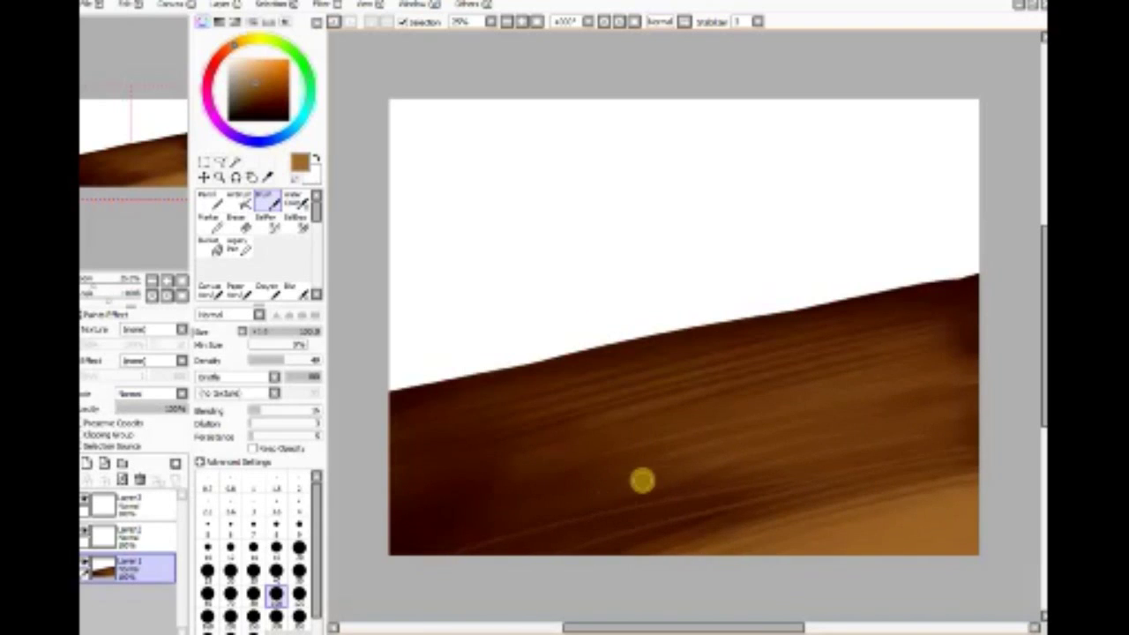
Sample a medium brown from the plank and brush grain streaks over its left end, middle, right edge and lower right corner
{"action": "left_click", "coordinate": [268, 177]}
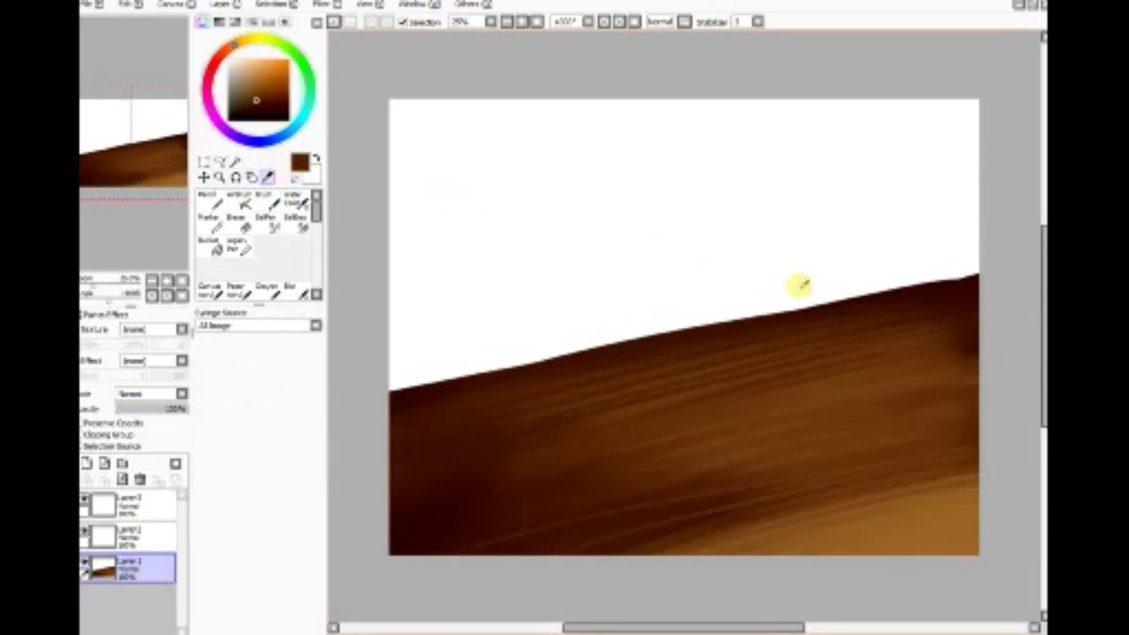
{"action": "left_click_drag", "start_coordinate": [920, 408], "coordinate": [912, 394]}
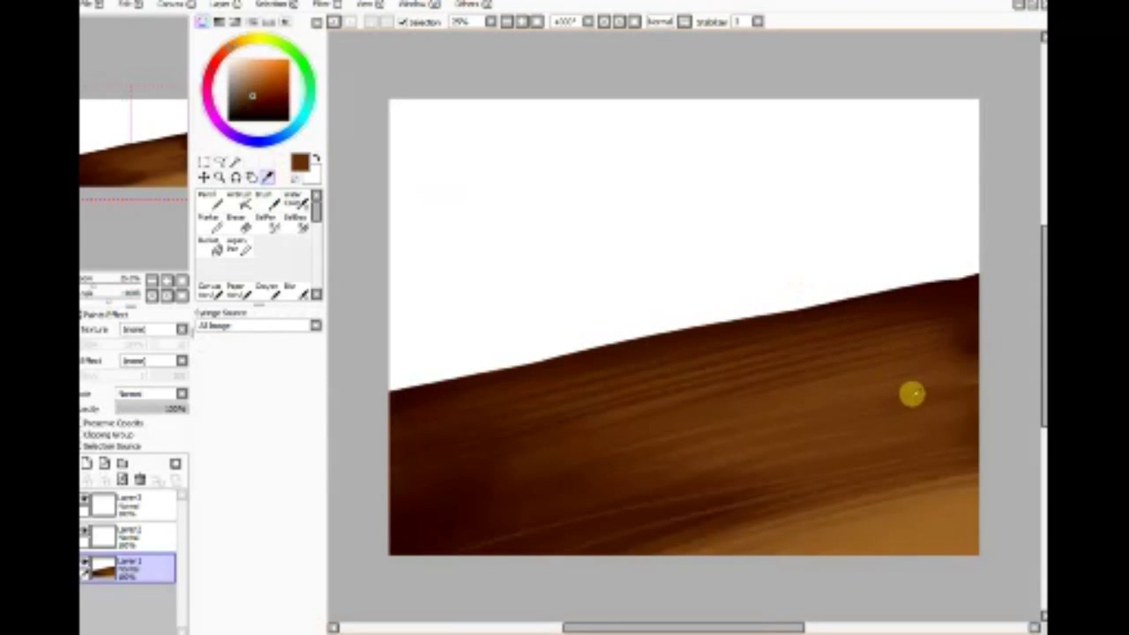
{"action": "left_click", "coordinate": [265, 204]}
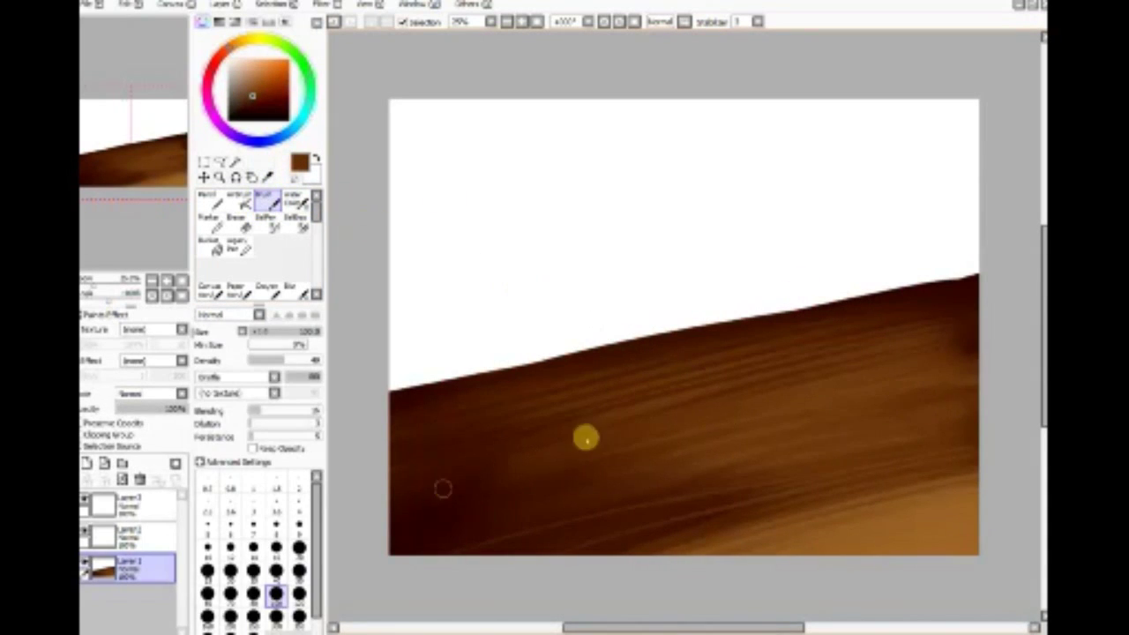
{"action": "mouse_move", "coordinate": [442, 489]}
{"action": "left_mouse_down"}
{"action": "mouse_move", "coordinate": [872, 373]}
{"action": "mouse_move", "coordinate": [560, 449]}
{"action": "mouse_move", "coordinate": [846, 396]}
{"action": "mouse_move", "coordinate": [499, 496]}
{"action": "mouse_move", "coordinate": [947, 405]}
{"action": "mouse_move", "coordinate": [511, 503]}
{"action": "mouse_move", "coordinate": [924, 382]}
{"action": "mouse_move", "coordinate": [534, 423]}
{"action": "mouse_move", "coordinate": [818, 358]}
{"action": "mouse_move", "coordinate": [469, 440]}
{"action": "mouse_move", "coordinate": [820, 350]}
{"action": "mouse_move", "coordinate": [498, 447]}
{"action": "mouse_move", "coordinate": [829, 356]}
{"action": "mouse_move", "coordinate": [460, 471]}
{"action": "mouse_move", "coordinate": [776, 384]}
{"action": "mouse_move", "coordinate": [565, 441]}
{"action": "mouse_move", "coordinate": [721, 397]}
{"action": "mouse_move", "coordinate": [577, 422]}
{"action": "mouse_move", "coordinate": [696, 386]}
{"action": "mouse_move", "coordinate": [460, 428]}
{"action": "mouse_move", "coordinate": [675, 402]}
{"action": "mouse_move", "coordinate": [408, 466]}
{"action": "mouse_move", "coordinate": [867, 367]}
{"action": "mouse_move", "coordinate": [533, 450]}
{"action": "mouse_move", "coordinate": [816, 378]}
{"action": "mouse_move", "coordinate": [535, 486]}
{"action": "mouse_move", "coordinate": [646, 462]}
{"action": "mouse_move", "coordinate": [476, 499]}
{"action": "mouse_move", "coordinate": [834, 437]}
{"action": "mouse_move", "coordinate": [489, 522]}
{"action": "mouse_move", "coordinate": [844, 439]}
{"action": "mouse_move", "coordinate": [491, 542]}
{"action": "mouse_move", "coordinate": [697, 468]}
{"action": "mouse_move", "coordinate": [433, 496]}
{"action": "mouse_move", "coordinate": [732, 419]}
{"action": "mouse_move", "coordinate": [299, 551]}
{"action": "mouse_move", "coordinate": [703, 423]}
{"action": "mouse_move", "coordinate": [304, 529]}
{"action": "mouse_move", "coordinate": [519, 461]}
{"action": "mouse_move", "coordinate": [388, 519]}
{"action": "mouse_move", "coordinate": [459, 491]}
{"action": "mouse_move", "coordinate": [399, 504]}
{"action": "mouse_move", "coordinate": [436, 510]}
{"action": "mouse_move", "coordinate": [348, 543]}
{"action": "mouse_move", "coordinate": [621, 452]}
{"action": "mouse_move", "coordinate": [553, 501]}
{"action": "left_mouse_up"}
{"action": "mouse_move", "coordinate": [554, 449]}
{"action": "left_mouse_down"}
{"action": "mouse_move", "coordinate": [396, 464]}
{"action": "mouse_move", "coordinate": [387, 479]}
{"action": "mouse_move", "coordinate": [512, 425]}
{"action": "mouse_move", "coordinate": [860, 319]}
{"action": "mouse_move", "coordinate": [925, 341]}
{"action": "left_mouse_up"}
{"action": "left_click_drag", "start_coordinate": [1037, 314], "coordinate": [936, 352]}
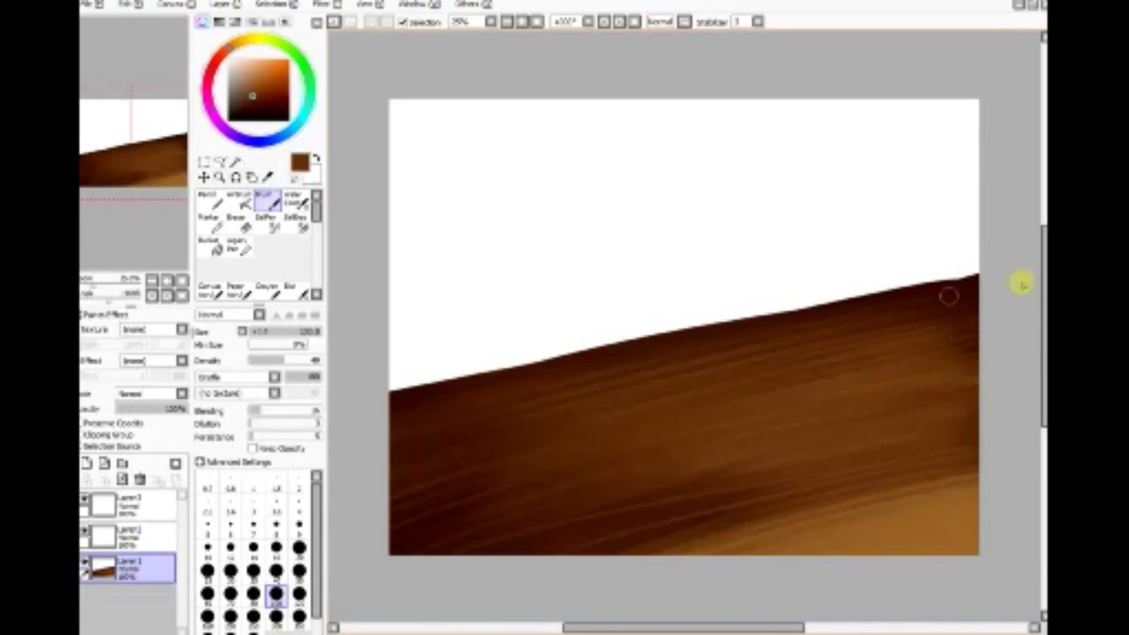
{"action": "mouse_move", "coordinate": [997, 284]}
{"action": "left_mouse_down"}
{"action": "mouse_move", "coordinate": [537, 368]}
{"action": "mouse_move", "coordinate": [482, 393]}
{"action": "mouse_move", "coordinate": [345, 421]}
{"action": "mouse_move", "coordinate": [451, 517]}
{"action": "mouse_move", "coordinate": [353, 565]}
{"action": "mouse_move", "coordinate": [471, 524]}
{"action": "mouse_move", "coordinate": [604, 534]}
{"action": "mouse_move", "coordinate": [660, 498]}
{"action": "mouse_move", "coordinate": [720, 484]}
{"action": "mouse_move", "coordinate": [545, 581]}
{"action": "mouse_move", "coordinate": [607, 555]}
{"action": "mouse_move", "coordinate": [970, 484]}
{"action": "mouse_move", "coordinate": [811, 506]}
{"action": "mouse_move", "coordinate": [922, 524]}
{"action": "mouse_move", "coordinate": [923, 513]}
{"action": "mouse_move", "coordinate": [912, 544]}
{"action": "left_mouse_up"}
{"action": "left_click_drag", "start_coordinate": [836, 571], "coordinate": [995, 528]}
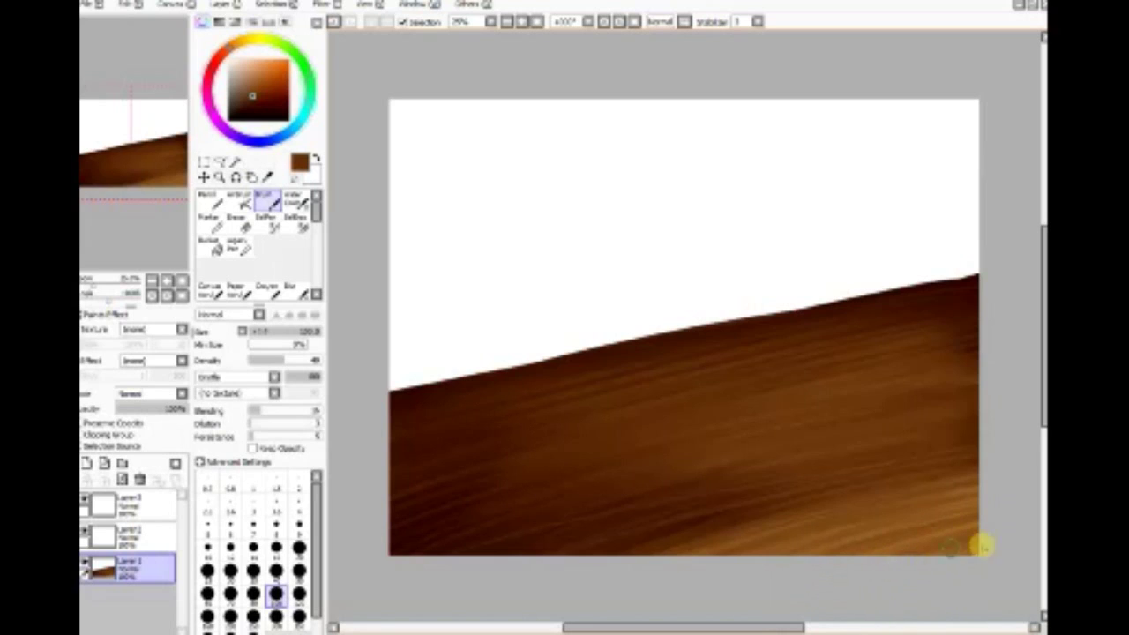
{"action": "mouse_move", "coordinate": [878, 547]}
{"action": "left_mouse_down"}
{"action": "mouse_move", "coordinate": [744, 578]}
{"action": "mouse_move", "coordinate": [937, 485]}
{"action": "mouse_move", "coordinate": [888, 479]}
{"action": "left_mouse_up"}
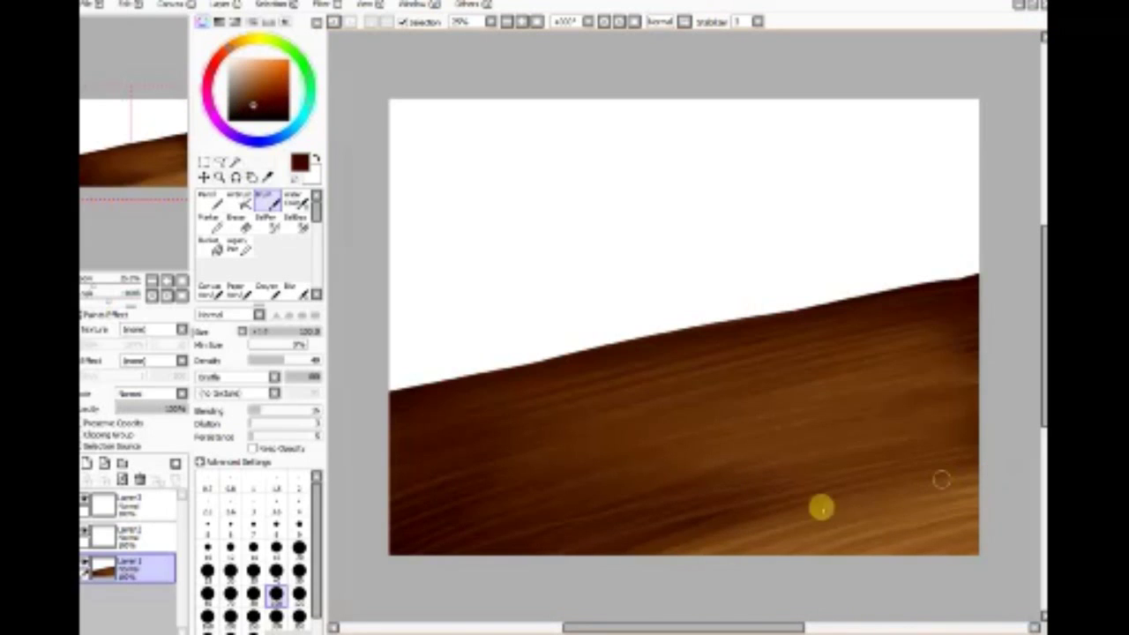
Paint dark reddish-brown grain lines on the lower plank and a wood knot with curved rings near its right end
{"action": "mouse_move", "coordinate": [666, 556]}
{"action": "left_mouse_down"}
{"action": "mouse_move", "coordinate": [855, 514]}
{"action": "mouse_move", "coordinate": [970, 474]}
{"action": "mouse_move", "coordinate": [1000, 479]}
{"action": "mouse_move", "coordinate": [736, 577]}
{"action": "mouse_move", "coordinate": [693, 569]}
{"action": "mouse_move", "coordinate": [705, 552]}
{"action": "mouse_move", "coordinate": [814, 521]}
{"action": "mouse_move", "coordinate": [870, 521]}
{"action": "mouse_move", "coordinate": [736, 575]}
{"action": "mouse_move", "coordinate": [747, 573]}
{"action": "mouse_move", "coordinate": [721, 600]}
{"action": "mouse_move", "coordinate": [681, 596]}
{"action": "left_mouse_up"}
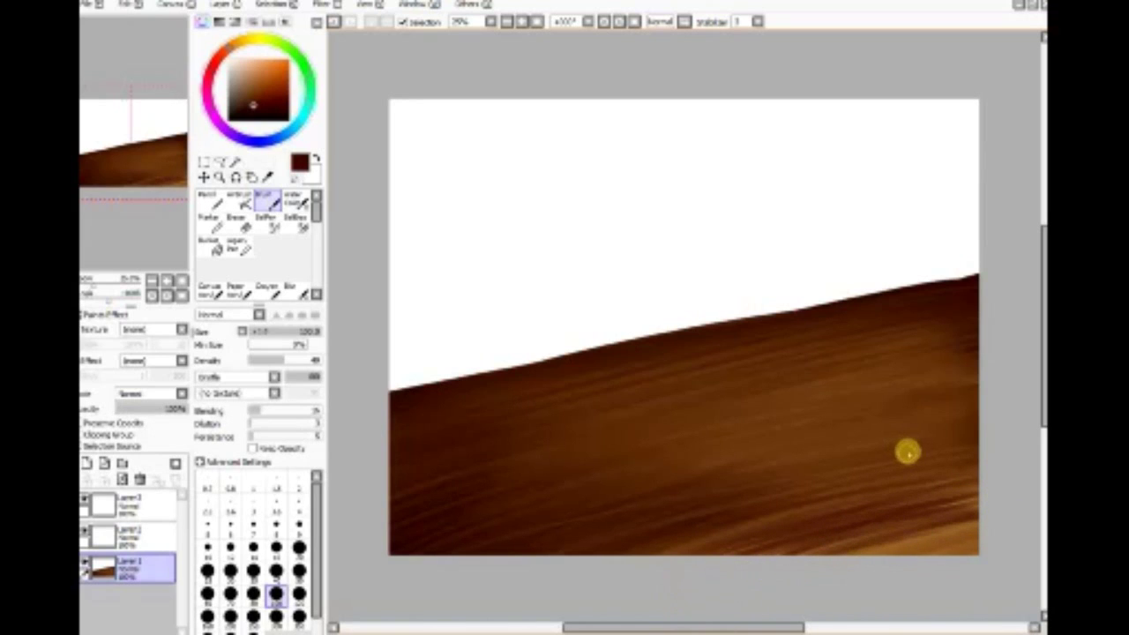
{"action": "mouse_move", "coordinate": [891, 453]}
{"action": "left_mouse_down"}
{"action": "mouse_move", "coordinate": [840, 470]}
{"action": "mouse_move", "coordinate": [897, 466]}
{"action": "mouse_move", "coordinate": [925, 452]}
{"action": "mouse_move", "coordinate": [882, 451]}
{"action": "mouse_move", "coordinate": [845, 471]}
{"action": "mouse_move", "coordinate": [949, 429]}
{"action": "mouse_move", "coordinate": [872, 438]}
{"action": "mouse_move", "coordinate": [920, 425]}
{"action": "mouse_move", "coordinate": [802, 467]}
{"action": "mouse_move", "coordinate": [819, 471]}
{"action": "mouse_move", "coordinate": [940, 422]}
{"action": "mouse_move", "coordinate": [800, 447]}
{"action": "mouse_move", "coordinate": [777, 475]}
{"action": "mouse_move", "coordinate": [757, 462]}
{"action": "mouse_move", "coordinate": [949, 409]}
{"action": "mouse_move", "coordinate": [813, 426]}
{"action": "mouse_move", "coordinate": [774, 447]}
{"action": "mouse_move", "coordinate": [950, 392]}
{"action": "mouse_move", "coordinate": [780, 418]}
{"action": "mouse_move", "coordinate": [942, 455]}
{"action": "mouse_move", "coordinate": [849, 483]}
{"action": "mouse_move", "coordinate": [948, 470]}
{"action": "mouse_move", "coordinate": [916, 479]}
{"action": "mouse_move", "coordinate": [860, 425]}
{"action": "mouse_move", "coordinate": [888, 399]}
{"action": "mouse_move", "coordinate": [721, 443]}
{"action": "mouse_move", "coordinate": [734, 436]}
{"action": "mouse_move", "coordinate": [594, 487]}
{"action": "mouse_move", "coordinate": [757, 446]}
{"action": "mouse_move", "coordinate": [531, 524]}
{"action": "mouse_move", "coordinate": [760, 460]}
{"action": "mouse_move", "coordinate": [659, 500]}
{"action": "mouse_move", "coordinate": [799, 472]}
{"action": "mouse_move", "coordinate": [651, 512]}
{"action": "mouse_move", "coordinate": [817, 475]}
{"action": "mouse_move", "coordinate": [712, 497]}
{"action": "mouse_move", "coordinate": [808, 472]}
{"action": "mouse_move", "coordinate": [744, 492]}
{"action": "mouse_move", "coordinate": [850, 479]}
{"action": "mouse_move", "coordinate": [746, 492]}
{"action": "mouse_move", "coordinate": [791, 479]}
{"action": "mouse_move", "coordinate": [819, 482]}
{"action": "mouse_move", "coordinate": [587, 539]}
{"action": "mouse_move", "coordinate": [642, 511]}
{"action": "mouse_move", "coordinate": [544, 545]}
{"action": "mouse_move", "coordinate": [794, 431]}
{"action": "mouse_move", "coordinate": [698, 456]}
{"action": "mouse_move", "coordinate": [930, 398]}
{"action": "mouse_move", "coordinate": [807, 429]}
{"action": "mouse_move", "coordinate": [812, 441]}
{"action": "mouse_move", "coordinate": [947, 425]}
{"action": "mouse_move", "coordinate": [879, 442]}
{"action": "mouse_move", "coordinate": [897, 442]}
{"action": "mouse_move", "coordinate": [872, 461]}
{"action": "mouse_move", "coordinate": [911, 452]}
{"action": "mouse_move", "coordinate": [804, 452]}
{"action": "mouse_move", "coordinate": [733, 473]}
{"action": "mouse_move", "coordinate": [767, 466]}
{"action": "mouse_move", "coordinate": [788, 414]}
{"action": "mouse_move", "coordinate": [741, 438]}
{"action": "mouse_move", "coordinate": [857, 403]}
{"action": "mouse_move", "coordinate": [958, 399]}
{"action": "mouse_move", "coordinate": [853, 481]}
{"action": "mouse_move", "coordinate": [988, 454]}
{"action": "mouse_move", "coordinate": [840, 501]}
{"action": "mouse_move", "coordinate": [933, 486]}
{"action": "mouse_move", "coordinate": [839, 500]}
{"action": "mouse_move", "coordinate": [821, 515]}
{"action": "mouse_move", "coordinate": [956, 479]}
{"action": "mouse_move", "coordinate": [846, 497]}
{"action": "mouse_move", "coordinate": [740, 446]}
{"action": "mouse_move", "coordinate": [487, 492]}
{"action": "left_mouse_up"}
Add light orange-brown highlights around the wood knot and along the grain in the plank's lower right corner
{"action": "left_click", "coordinate": [260, 78]}
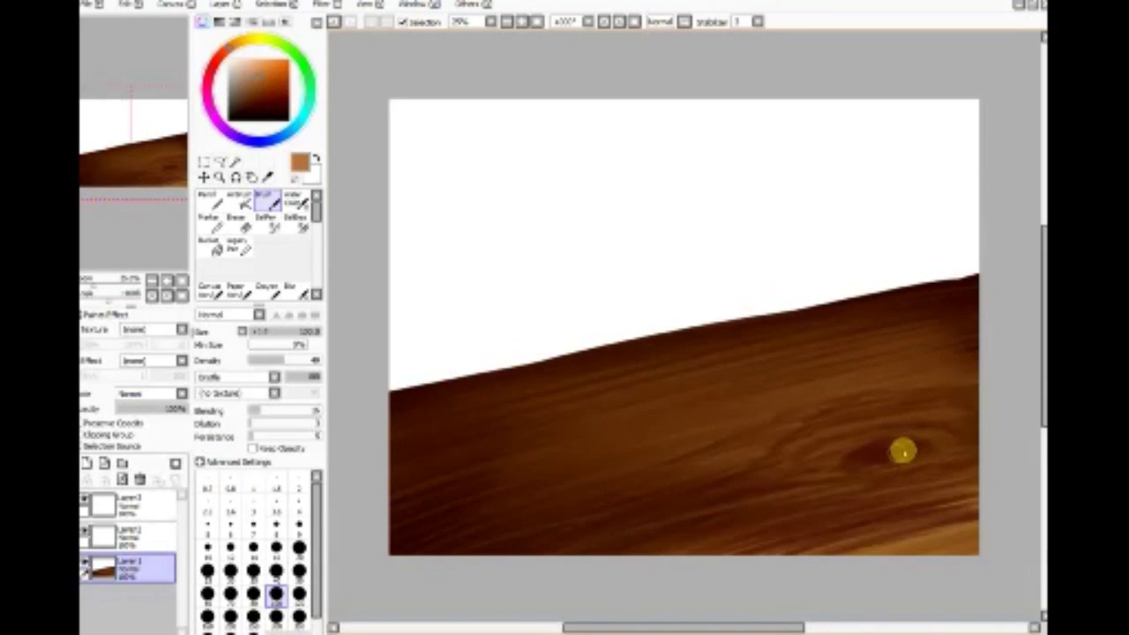
{"action": "mouse_move", "coordinate": [914, 446]}
{"action": "left_mouse_down"}
{"action": "mouse_move", "coordinate": [842, 457]}
{"action": "mouse_move", "coordinate": [917, 437]}
{"action": "mouse_move", "coordinate": [849, 450]}
{"action": "mouse_move", "coordinate": [871, 438]}
{"action": "mouse_move", "coordinate": [916, 436]}
{"action": "mouse_move", "coordinate": [868, 439]}
{"action": "mouse_move", "coordinate": [830, 458]}
{"action": "mouse_move", "coordinate": [838, 466]}
{"action": "mouse_move", "coordinate": [886, 429]}
{"action": "mouse_move", "coordinate": [804, 440]}
{"action": "mouse_move", "coordinate": [945, 414]}
{"action": "left_mouse_up"}
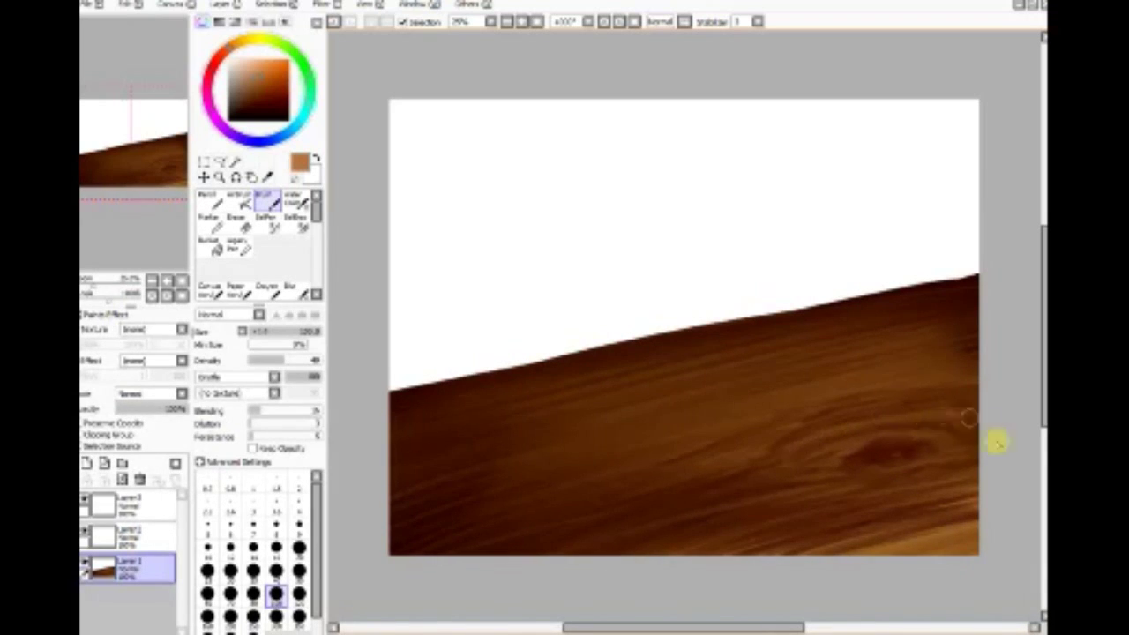
{"action": "mouse_move", "coordinate": [997, 442]}
{"action": "left_mouse_down"}
{"action": "mouse_move", "coordinate": [970, 488]}
{"action": "mouse_move", "coordinate": [859, 507]}
{"action": "mouse_move", "coordinate": [739, 548]}
{"action": "mouse_move", "coordinate": [912, 503]}
{"action": "mouse_move", "coordinate": [685, 565]}
{"action": "mouse_move", "coordinate": [967, 494]}
{"action": "mouse_move", "coordinate": [702, 574]}
{"action": "left_mouse_up"}
{"action": "mouse_move", "coordinate": [970, 494]}
{"action": "left_mouse_down"}
{"action": "mouse_move", "coordinate": [719, 578]}
{"action": "mouse_move", "coordinate": [783, 582]}
{"action": "left_mouse_up"}
{"action": "left_click_drag", "start_coordinate": [974, 517], "coordinate": [879, 555]}
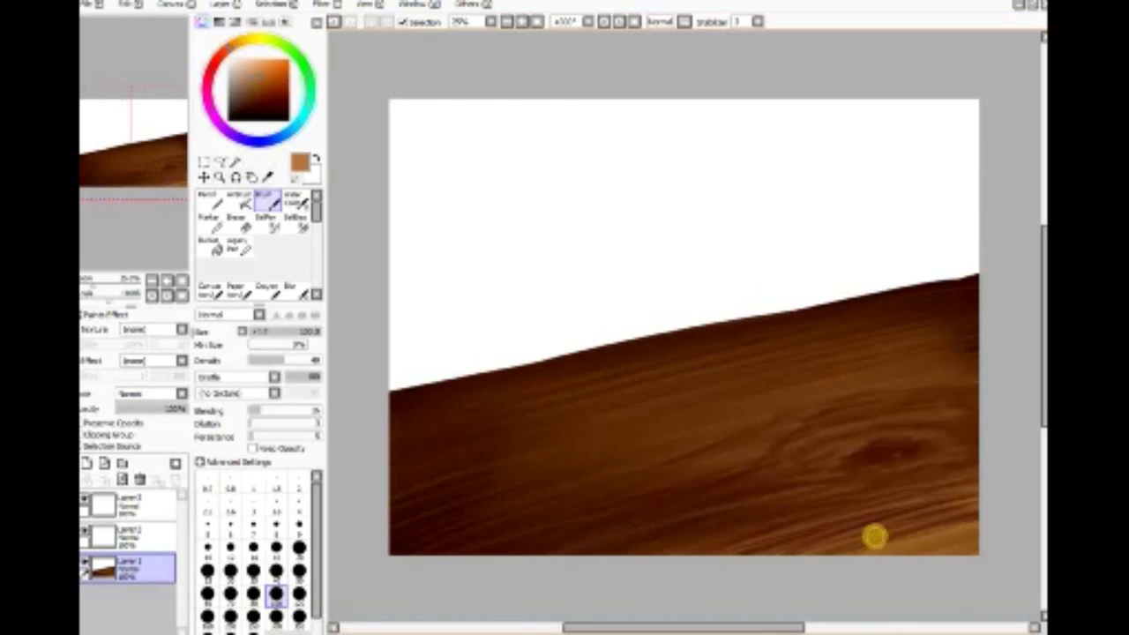
Fill the empty background above the plank with black using the Bucket tool
{"action": "left_click_drag", "start_coordinate": [221, 125], "coordinate": [176, 171]}
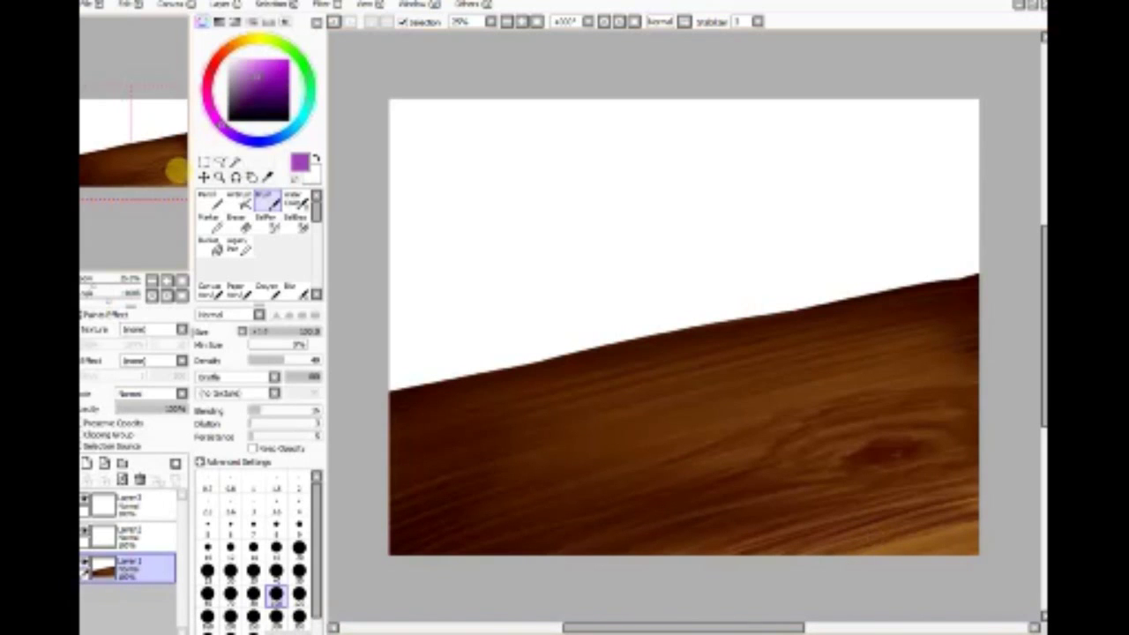
{"action": "left_click_drag", "start_coordinate": [275, 107], "coordinate": [205, 166]}
{"action": "left_click", "coordinate": [214, 247]}
{"action": "left_click", "coordinate": [609, 217]}
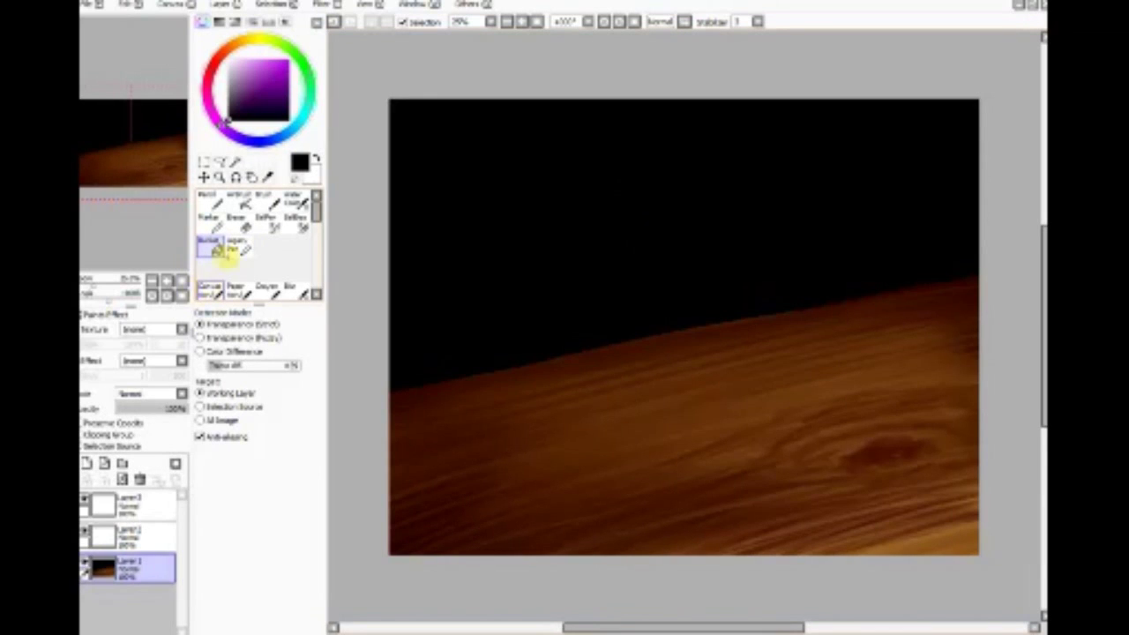
Set the middle layer's blending mode to Luminosity and choose a pale yellow-orange painting colour
{"action": "left_click", "coordinate": [141, 532]}
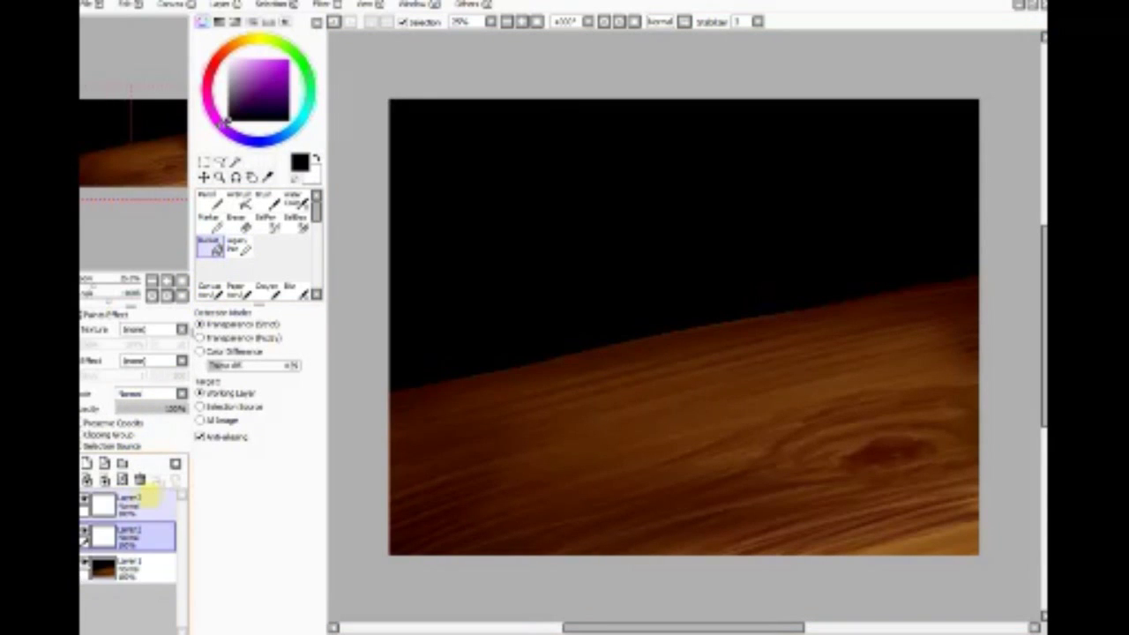
{"action": "left_click", "coordinate": [145, 394]}
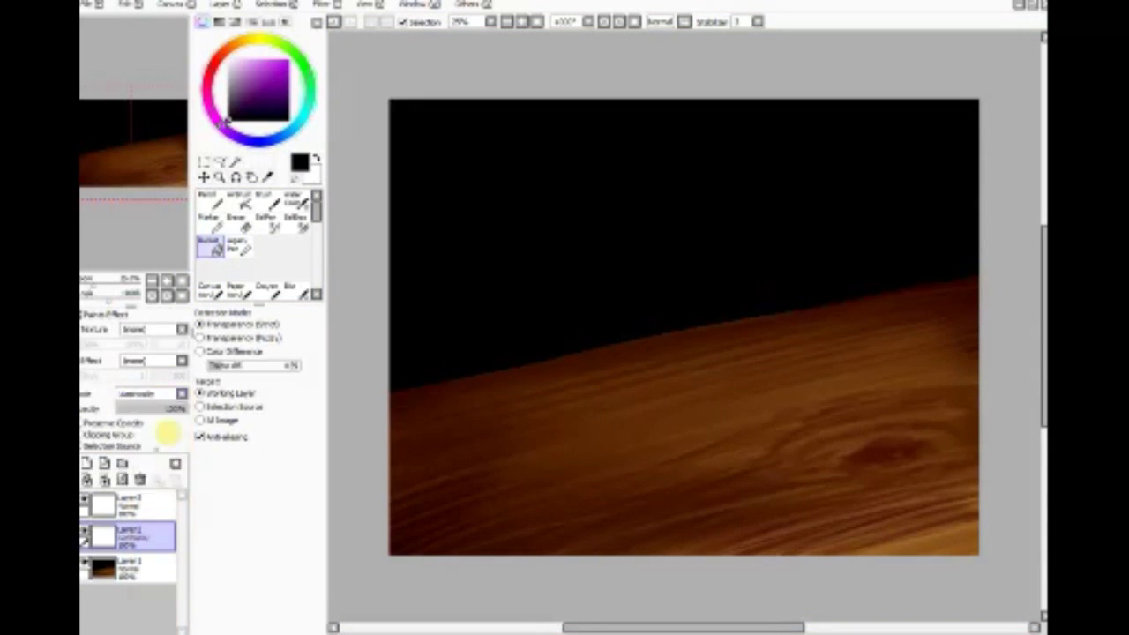
{"action": "left_click", "coordinate": [252, 39]}
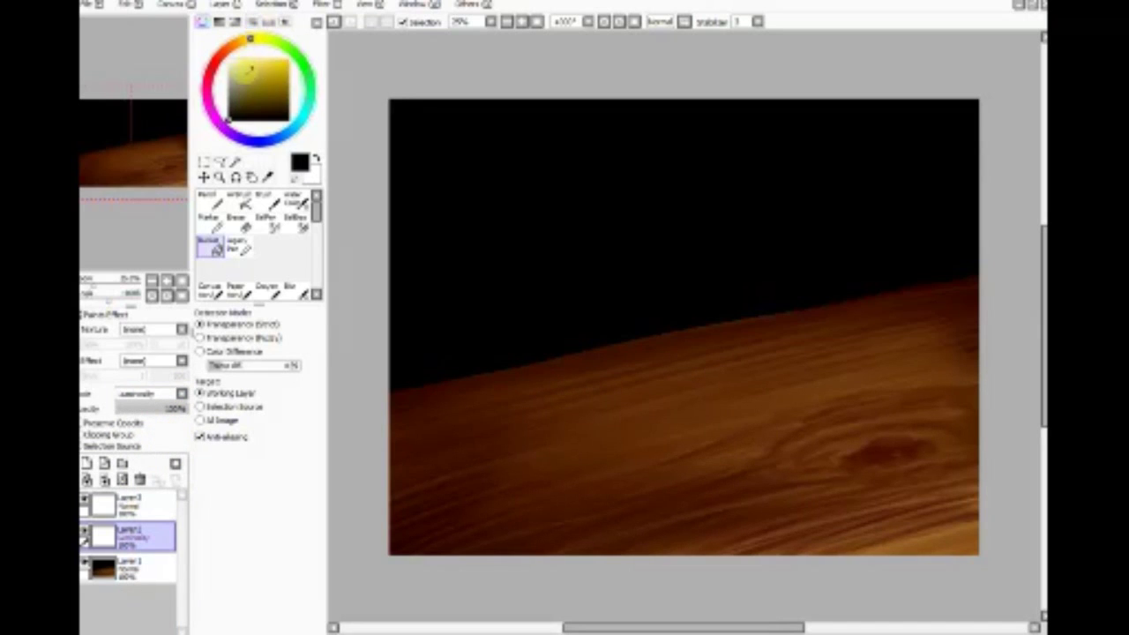
{"action": "left_click", "coordinate": [248, 80]}
{"action": "left_click_drag", "start_coordinate": [251, 40], "coordinate": [239, 41]}
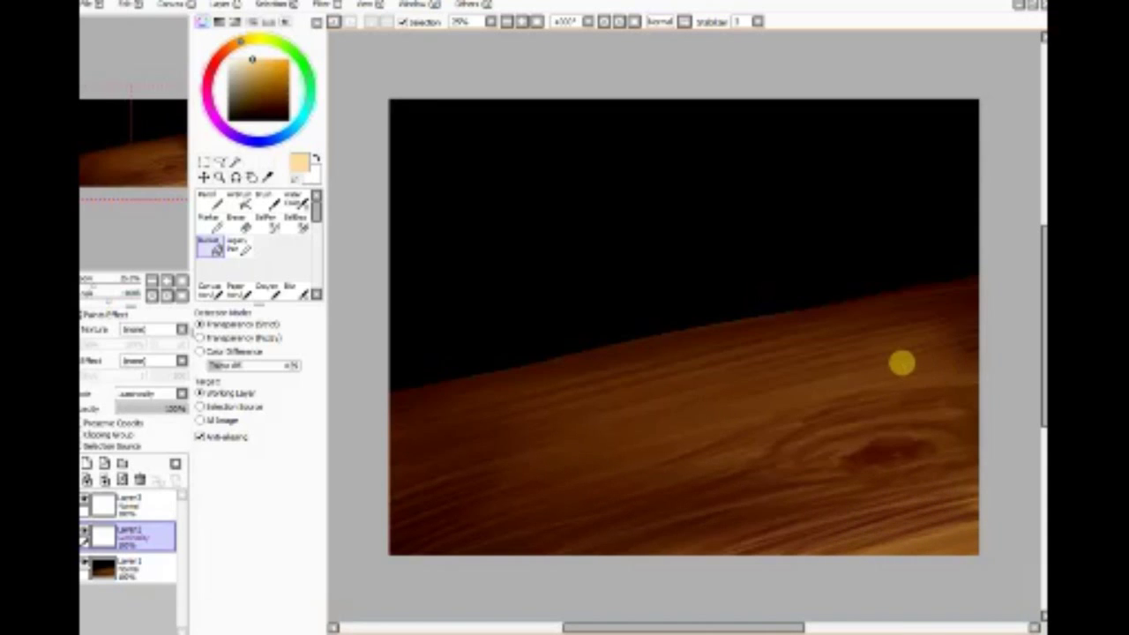
Airbrush a broad pale yellow-orange patch of light across the middle and right of the plank with a size 250 brush
{"action": "left_click", "coordinate": [239, 198]}
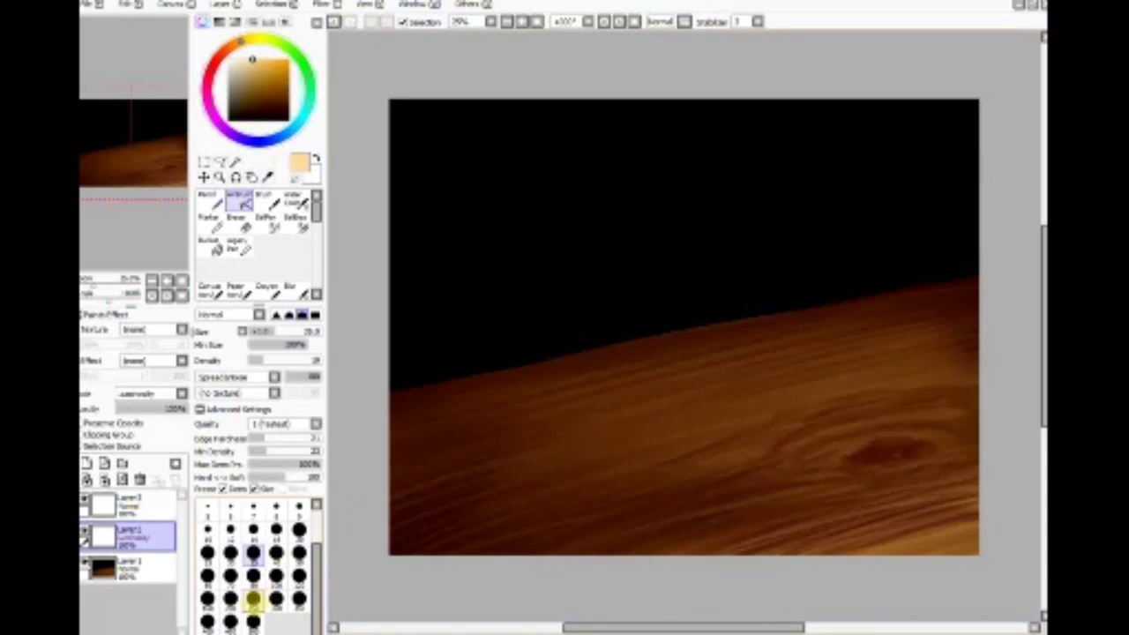
{"action": "left_click", "coordinate": [253, 599]}
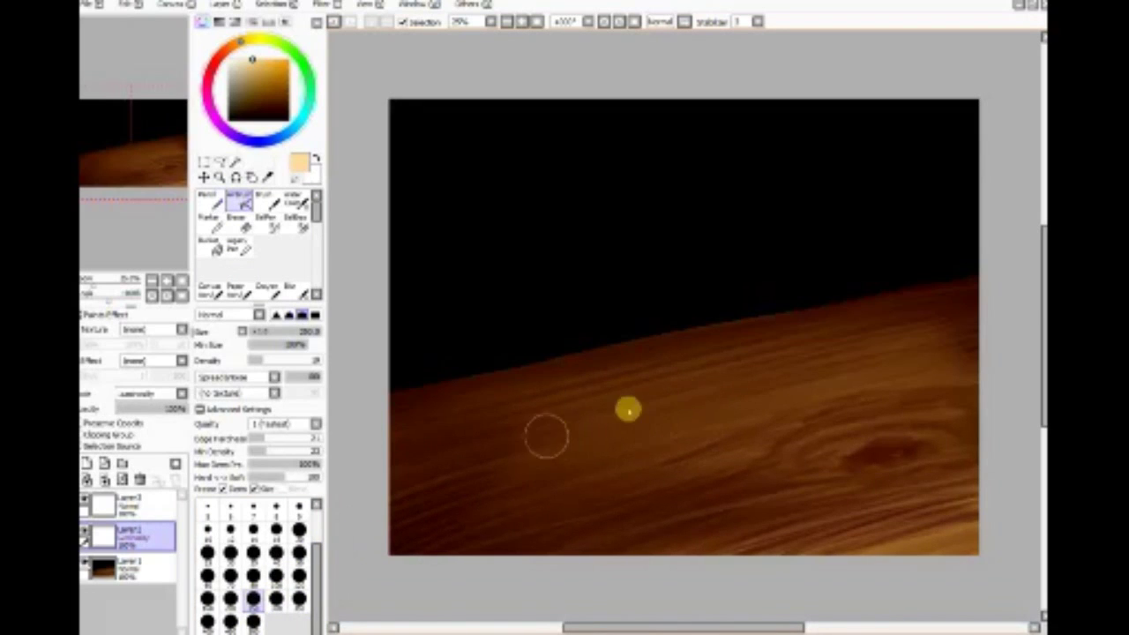
{"action": "mouse_move", "coordinate": [575, 420]}
{"action": "left_mouse_down"}
{"action": "mouse_move", "coordinate": [494, 442]}
{"action": "mouse_move", "coordinate": [712, 389]}
{"action": "mouse_move", "coordinate": [542, 427]}
{"action": "mouse_move", "coordinate": [683, 410]}
{"action": "mouse_move", "coordinate": [690, 428]}
{"action": "mouse_move", "coordinate": [526, 441]}
{"action": "mouse_move", "coordinate": [562, 448]}
{"action": "mouse_move", "coordinate": [558, 432]}
{"action": "mouse_move", "coordinate": [736, 365]}
{"action": "mouse_move", "coordinate": [836, 348]}
{"action": "mouse_move", "coordinate": [752, 377]}
{"action": "mouse_move", "coordinate": [939, 344]}
{"action": "mouse_move", "coordinate": [716, 392]}
{"action": "mouse_move", "coordinate": [907, 374]}
{"action": "mouse_move", "coordinate": [544, 468]}
{"action": "mouse_move", "coordinate": [921, 397]}
{"action": "mouse_move", "coordinate": [545, 485]}
{"action": "mouse_move", "coordinate": [919, 419]}
{"action": "mouse_move", "coordinate": [597, 491]}
{"action": "mouse_move", "coordinate": [756, 460]}
{"action": "mouse_move", "coordinate": [836, 464]}
{"action": "mouse_move", "coordinate": [649, 516]}
{"action": "mouse_move", "coordinate": [856, 476]}
{"action": "mouse_move", "coordinate": [660, 545]}
{"action": "mouse_move", "coordinate": [891, 502]}
{"action": "mouse_move", "coordinate": [878, 513]}
{"action": "mouse_move", "coordinate": [846, 497]}
{"action": "mouse_move", "coordinate": [839, 448]}
{"action": "mouse_move", "coordinate": [824, 438]}
{"action": "mouse_move", "coordinate": [851, 421]}
{"action": "mouse_move", "coordinate": [718, 485]}
{"action": "mouse_move", "coordinate": [600, 522]}
{"action": "mouse_move", "coordinate": [601, 501]}
{"action": "mouse_move", "coordinate": [569, 488]}
{"action": "mouse_move", "coordinate": [499, 479]}
{"action": "left_mouse_up"}
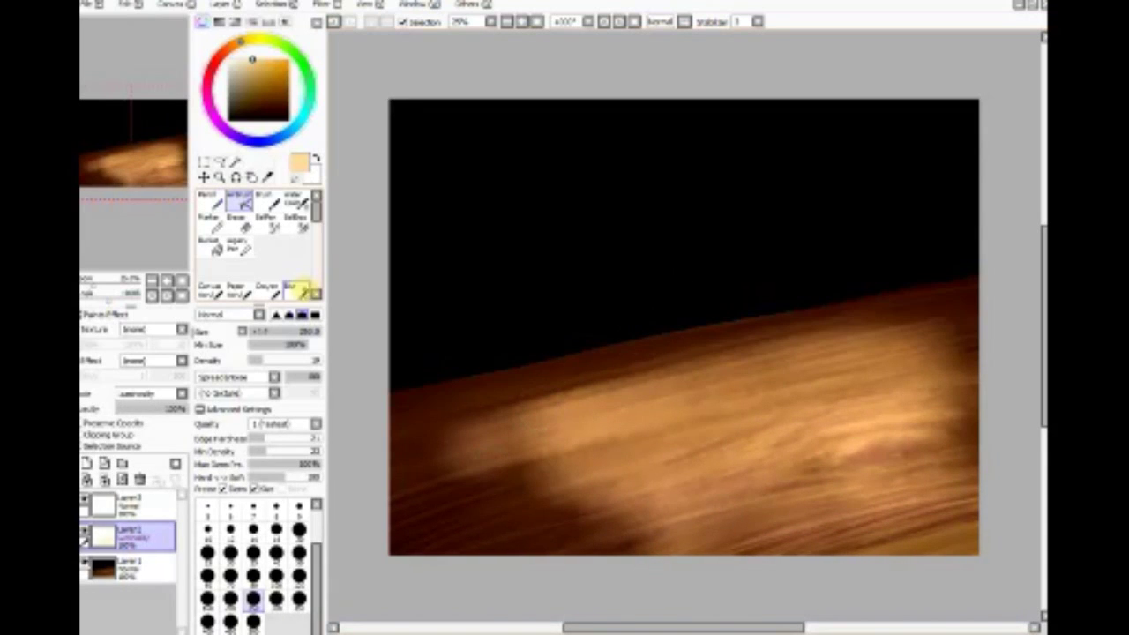
Soften the edges of the light patch on the plank using the Blur tool at size 500
{"action": "left_click", "coordinate": [297, 289]}
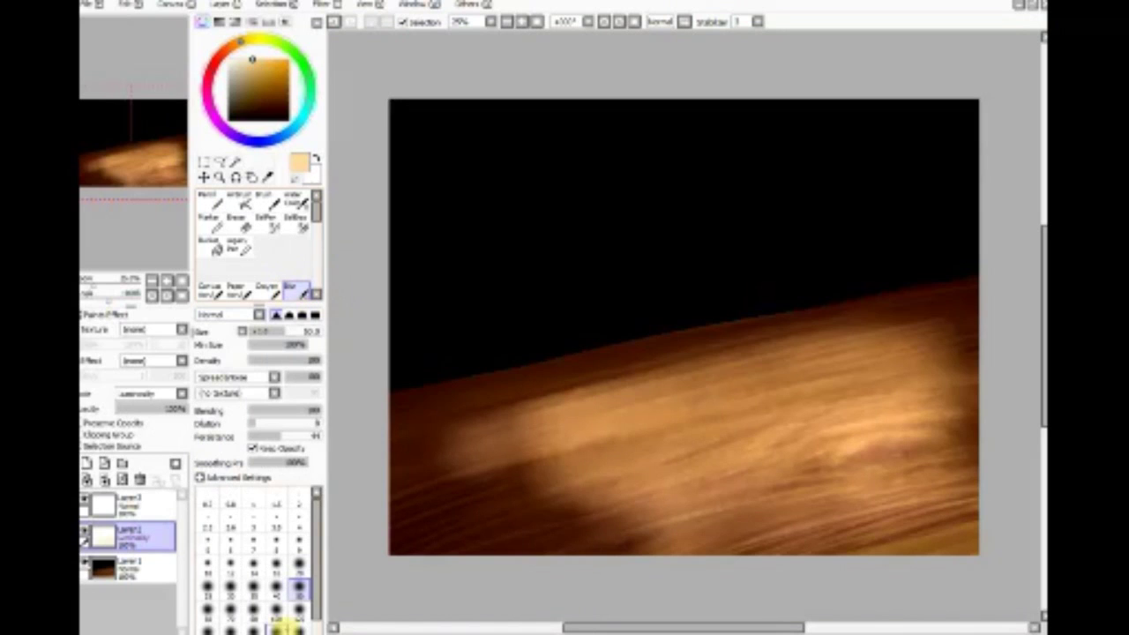
{"action": "scroll", "coordinate": [303, 615], "scroll_direction": "down", "scroll_amount": 1}
{"action": "left_click", "coordinate": [253, 629]}
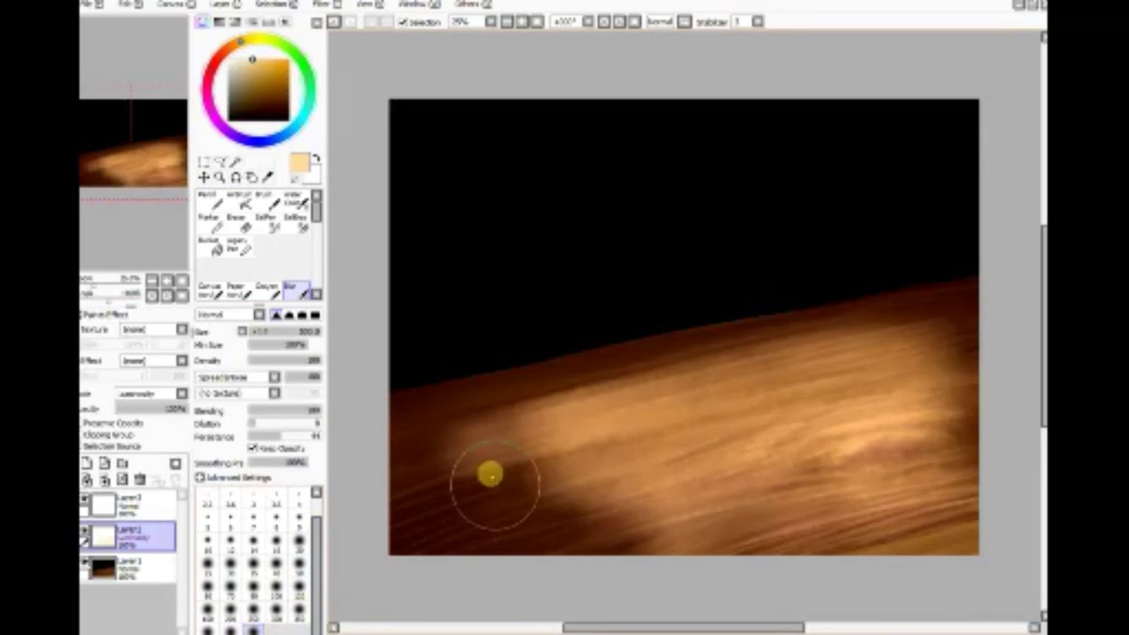
{"action": "mouse_move", "coordinate": [477, 472]}
{"action": "left_mouse_down"}
{"action": "mouse_move", "coordinate": [700, 398]}
{"action": "mouse_move", "coordinate": [949, 356]}
{"action": "mouse_move", "coordinate": [537, 491]}
{"action": "mouse_move", "coordinate": [921, 431]}
{"action": "mouse_move", "coordinate": [586, 531]}
{"action": "mouse_move", "coordinate": [965, 447]}
{"action": "mouse_move", "coordinate": [604, 560]}
{"action": "mouse_move", "coordinate": [951, 473]}
{"action": "mouse_move", "coordinate": [674, 560]}
{"action": "mouse_move", "coordinate": [961, 496]}
{"action": "mouse_move", "coordinate": [757, 565]}
{"action": "mouse_move", "coordinate": [939, 526]}
{"action": "mouse_move", "coordinate": [698, 599]}
{"action": "mouse_move", "coordinate": [975, 448]}
{"action": "mouse_move", "coordinate": [958, 396]}
{"action": "mouse_move", "coordinate": [604, 430]}
{"action": "mouse_move", "coordinate": [543, 424]}
{"action": "mouse_move", "coordinate": [685, 378]}
{"action": "mouse_move", "coordinate": [971, 322]}
{"action": "mouse_move", "coordinate": [846, 330]}
{"action": "mouse_move", "coordinate": [833, 344]}
{"action": "mouse_move", "coordinate": [864, 350]}
{"action": "mouse_move", "coordinate": [553, 442]}
{"action": "mouse_move", "coordinate": [700, 377]}
{"action": "mouse_move", "coordinate": [439, 457]}
{"action": "mouse_move", "coordinate": [550, 430]}
{"action": "mouse_move", "coordinate": [469, 477]}
{"action": "mouse_move", "coordinate": [774, 430]}
{"action": "mouse_move", "coordinate": [428, 548]}
{"action": "mouse_move", "coordinate": [772, 475]}
{"action": "mouse_move", "coordinate": [541, 551]}
{"action": "mouse_move", "coordinate": [677, 540]}
{"action": "mouse_move", "coordinate": [980, 456]}
{"action": "mouse_move", "coordinate": [988, 499]}
{"action": "mouse_move", "coordinate": [817, 550]}
{"action": "mouse_move", "coordinate": [898, 545]}
{"action": "mouse_move", "coordinate": [1003, 487]}
{"action": "mouse_move", "coordinate": [789, 380]}
{"action": "mouse_move", "coordinate": [574, 434]}
{"action": "mouse_move", "coordinate": [854, 393]}
{"action": "mouse_move", "coordinate": [547, 538]}
{"action": "mouse_move", "coordinate": [704, 475]}
{"action": "mouse_move", "coordinate": [655, 566]}
{"action": "mouse_move", "coordinate": [778, 513]}
{"action": "mouse_move", "coordinate": [725, 571]}
{"action": "mouse_move", "coordinate": [851, 523]}
{"action": "mouse_move", "coordinate": [871, 540]}
{"action": "mouse_move", "coordinate": [805, 553]}
{"action": "left_mouse_up"}
Trim the left, upper and right edges of the light patch into a slanted window shape using the Eraser at size 250
{"action": "left_click", "coordinate": [252, 236]}
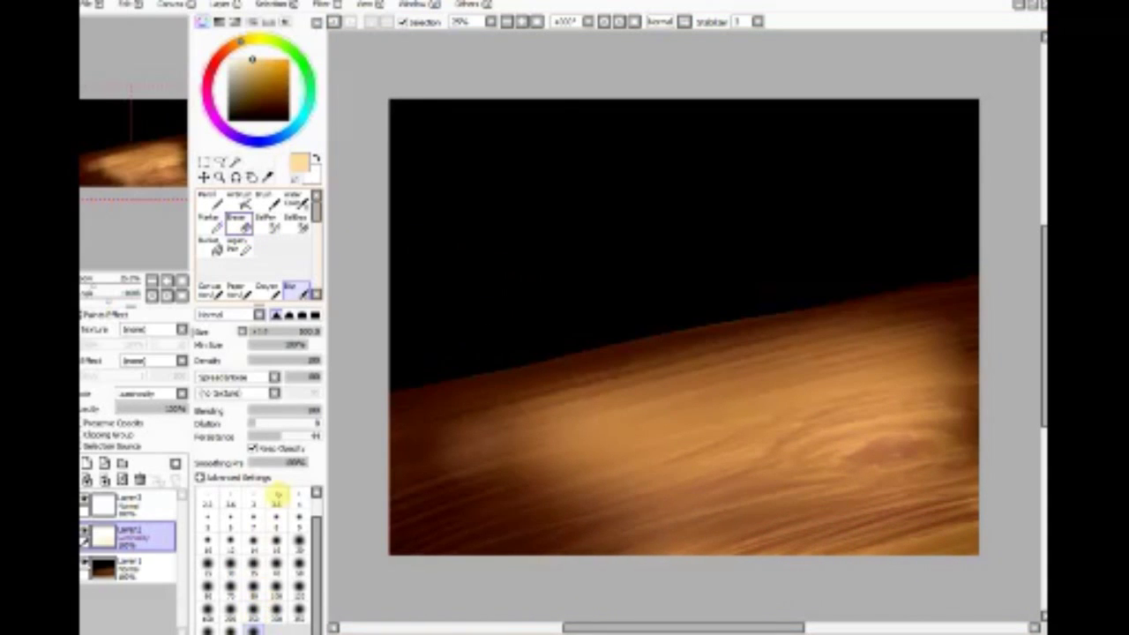
{"action": "double_click", "coordinate": [246, 227]}
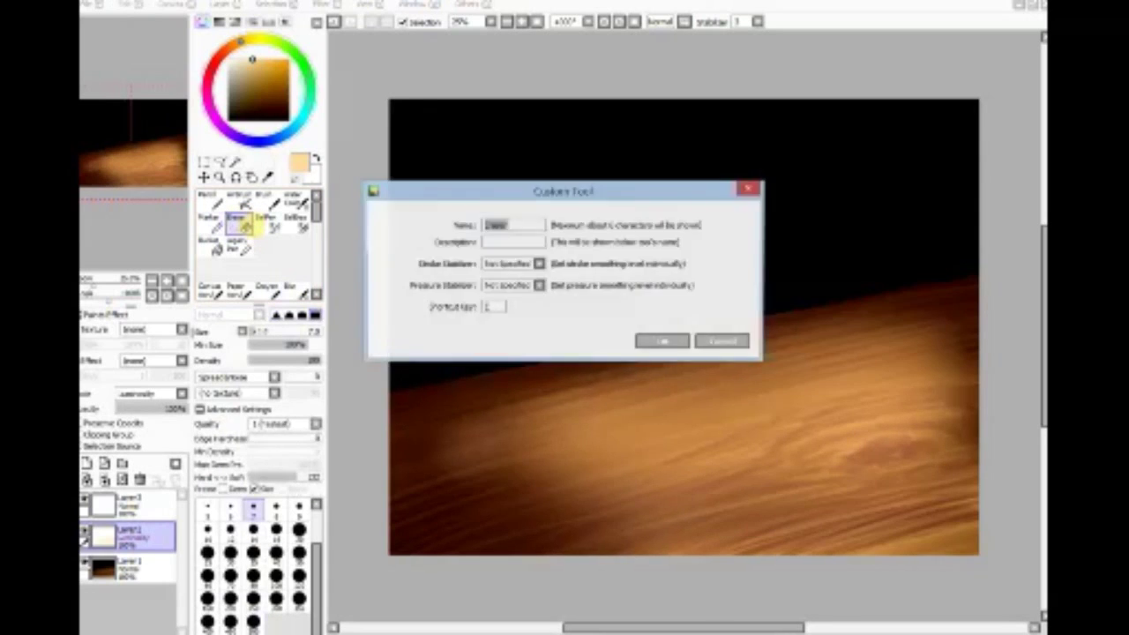
{"action": "left_click", "coordinate": [720, 340]}
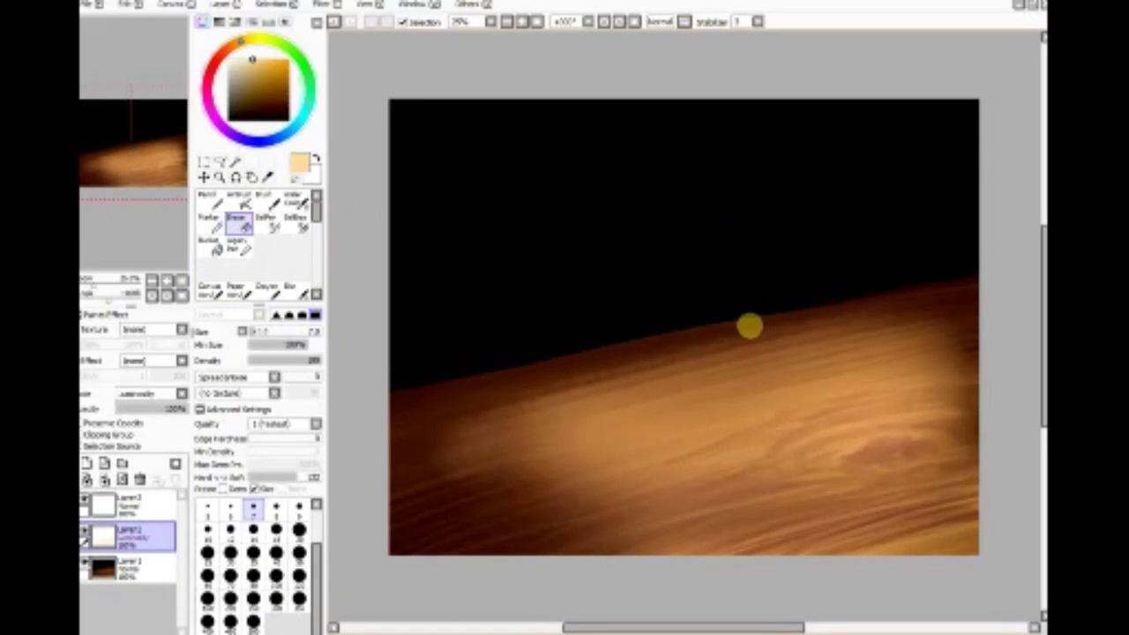
{"action": "left_click", "coordinate": [253, 600]}
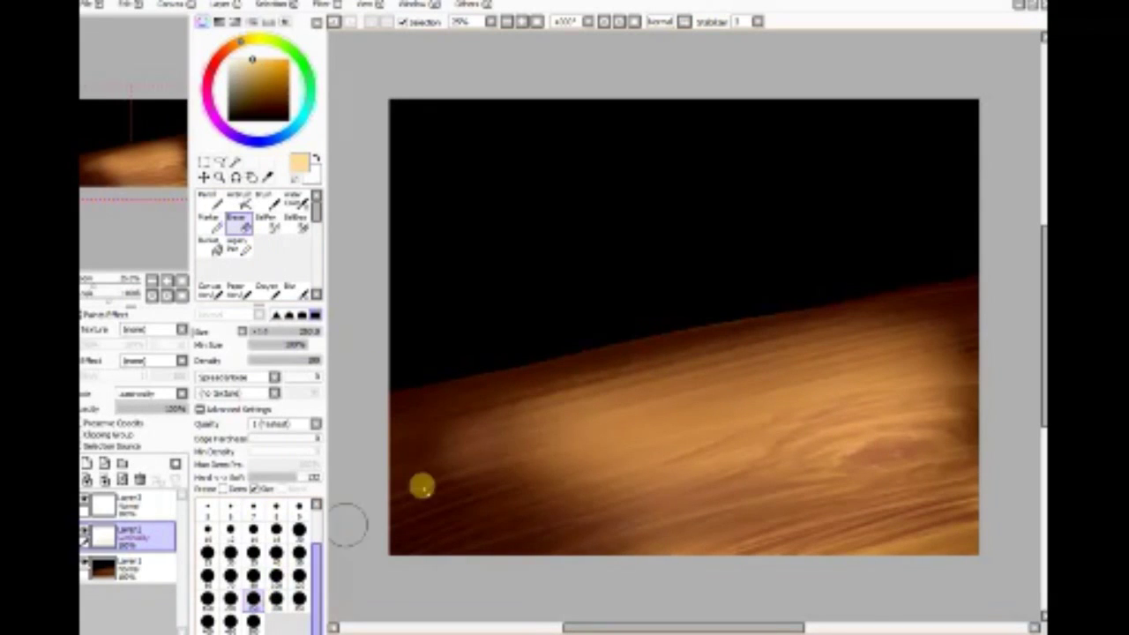
{"action": "mouse_move", "coordinate": [419, 461]}
{"action": "left_mouse_down"}
{"action": "mouse_move", "coordinate": [641, 593]}
{"action": "mouse_move", "coordinate": [393, 474]}
{"action": "mouse_move", "coordinate": [634, 589]}
{"action": "left_mouse_up"}
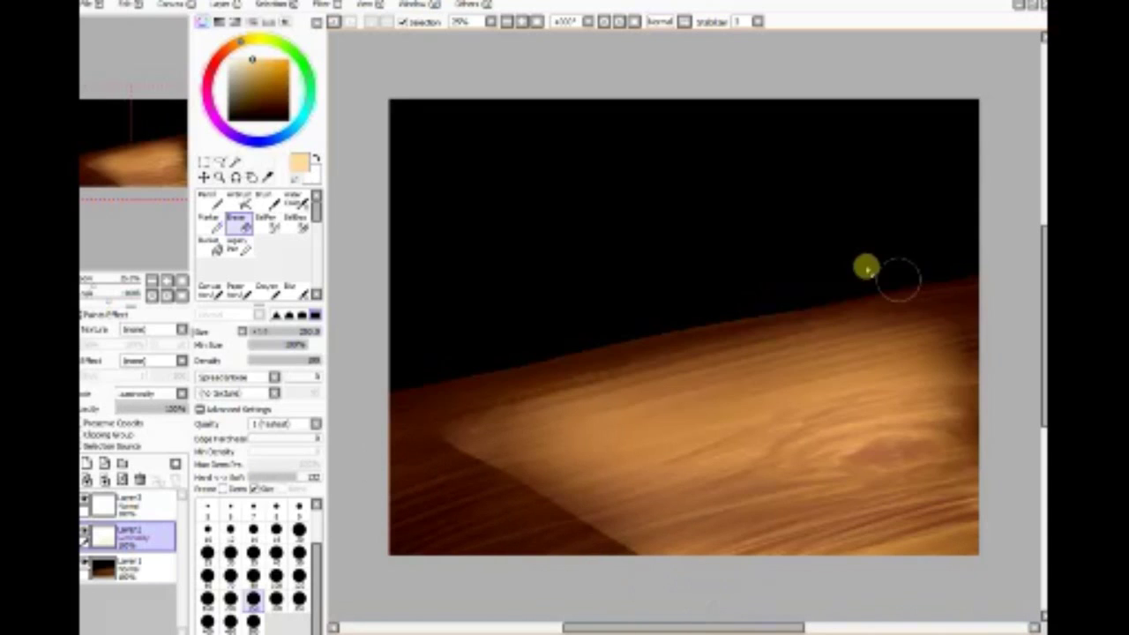
{"action": "left_click_drag", "start_coordinate": [849, 260], "coordinate": [1037, 367]}
{"action": "mouse_move", "coordinate": [380, 389]}
{"action": "left_mouse_down"}
{"action": "mouse_move", "coordinate": [950, 287]}
{"action": "mouse_move", "coordinate": [633, 346]}
{"action": "mouse_move", "coordinate": [344, 425]}
{"action": "mouse_move", "coordinate": [965, 280]}
{"action": "mouse_move", "coordinate": [994, 258]}
{"action": "left_mouse_up"}
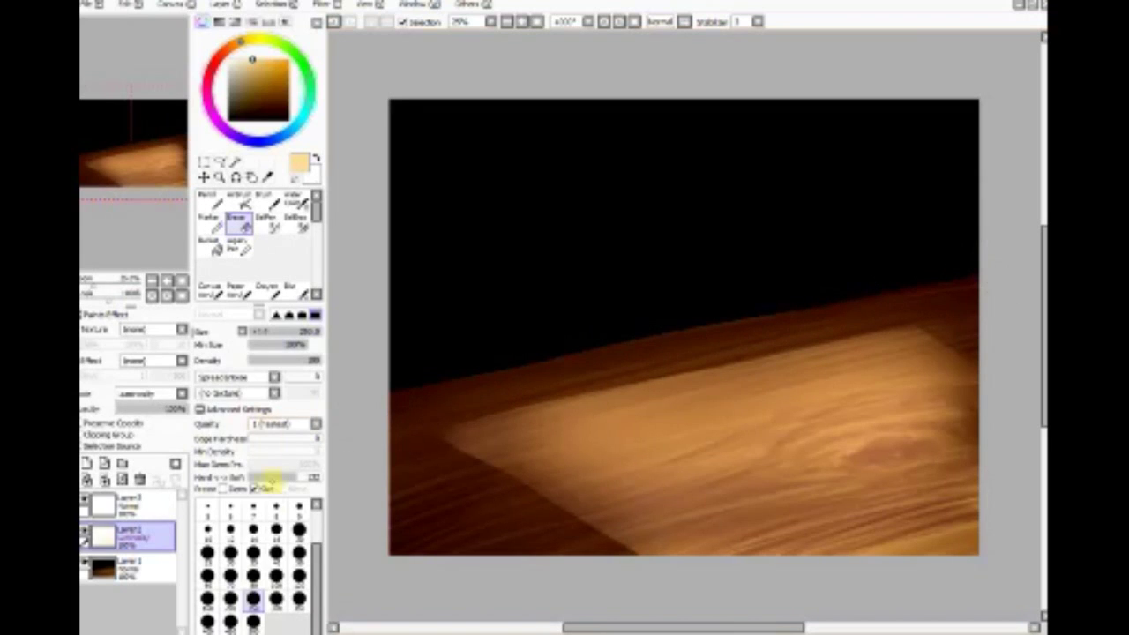
Erase two crossing window-bar shadows through the light patch with a size 80, low-density Eraser and blur their edges
{"action": "left_click", "coordinate": [253, 575]}
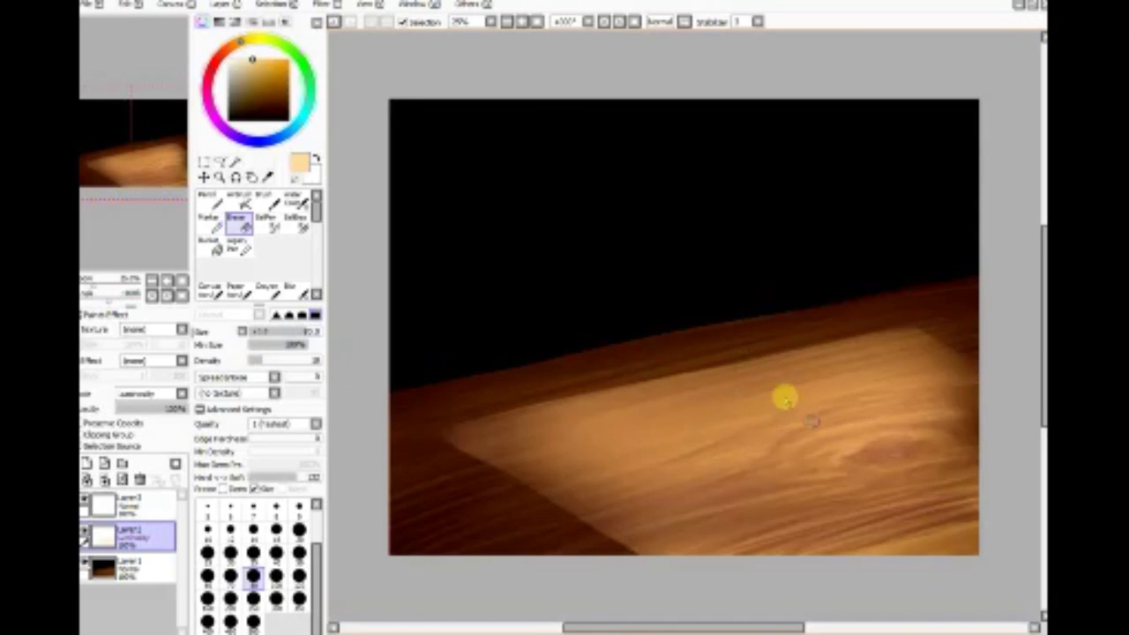
{"action": "left_click_drag", "start_coordinate": [725, 355], "coordinate": [922, 514]}
{"action": "left_click_drag", "start_coordinate": [517, 538], "coordinate": [1009, 403]}
{"action": "mouse_move", "coordinate": [561, 528]}
{"action": "left_mouse_down"}
{"action": "mouse_move", "coordinate": [720, 492]}
{"action": "mouse_move", "coordinate": [1035, 381]}
{"action": "mouse_move", "coordinate": [529, 554]}
{"action": "mouse_move", "coordinate": [425, 600]}
{"action": "left_mouse_up"}
{"action": "mouse_move", "coordinate": [751, 380]}
{"action": "left_mouse_down"}
{"action": "mouse_move", "coordinate": [795, 432]}
{"action": "mouse_move", "coordinate": [940, 542]}
{"action": "left_mouse_up"}
{"action": "left_click_drag", "start_coordinate": [769, 407], "coordinate": [981, 574]}
{"action": "mouse_move", "coordinate": [748, 384]}
{"action": "left_mouse_down"}
{"action": "mouse_move", "coordinate": [799, 433]}
{"action": "mouse_move", "coordinate": [706, 355]}
{"action": "mouse_move", "coordinate": [813, 443]}
{"action": "mouse_move", "coordinate": [704, 356]}
{"action": "mouse_move", "coordinate": [919, 534]}
{"action": "left_mouse_up"}
{"action": "left_click_drag", "start_coordinate": [786, 406], "coordinate": [1023, 592]}
{"action": "left_click_drag", "start_coordinate": [731, 374], "coordinate": [1011, 591]}
{"action": "left_click_drag", "start_coordinate": [730, 374], "coordinate": [1032, 613]}
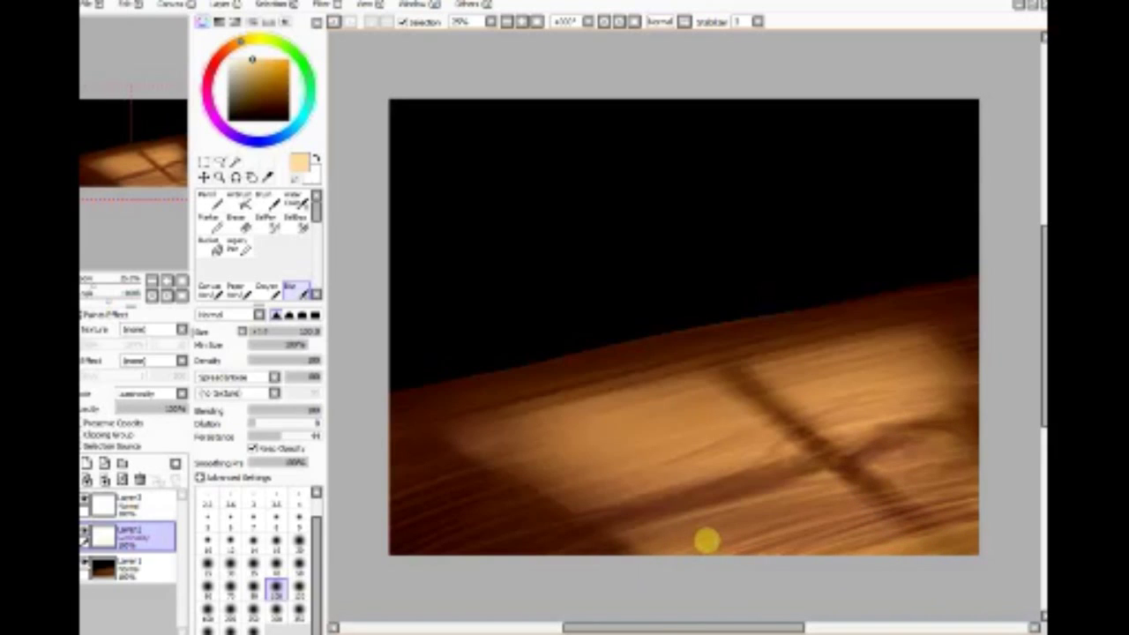
{"action": "mouse_move", "coordinate": [707, 540]}
{"action": "left_mouse_down"}
{"action": "mouse_move", "coordinate": [694, 378]}
{"action": "mouse_move", "coordinate": [488, 432]}
{"action": "mouse_move", "coordinate": [769, 341]}
{"action": "mouse_move", "coordinate": [815, 348]}
{"action": "mouse_move", "coordinate": [1017, 307]}
{"action": "left_mouse_up"}
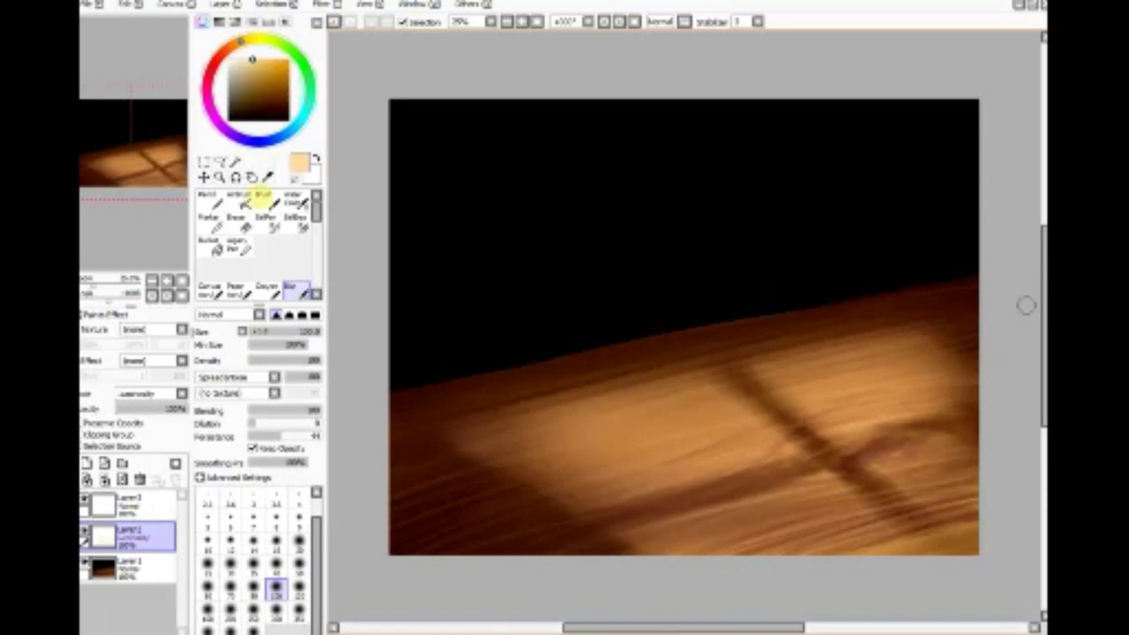
Set the Eraser's minimum size to 0% with a lower density and erase small branch-like shadows in the light patch's upper right
{"action": "left_click", "coordinate": [241, 198]}
{"action": "left_click", "coordinate": [245, 218]}
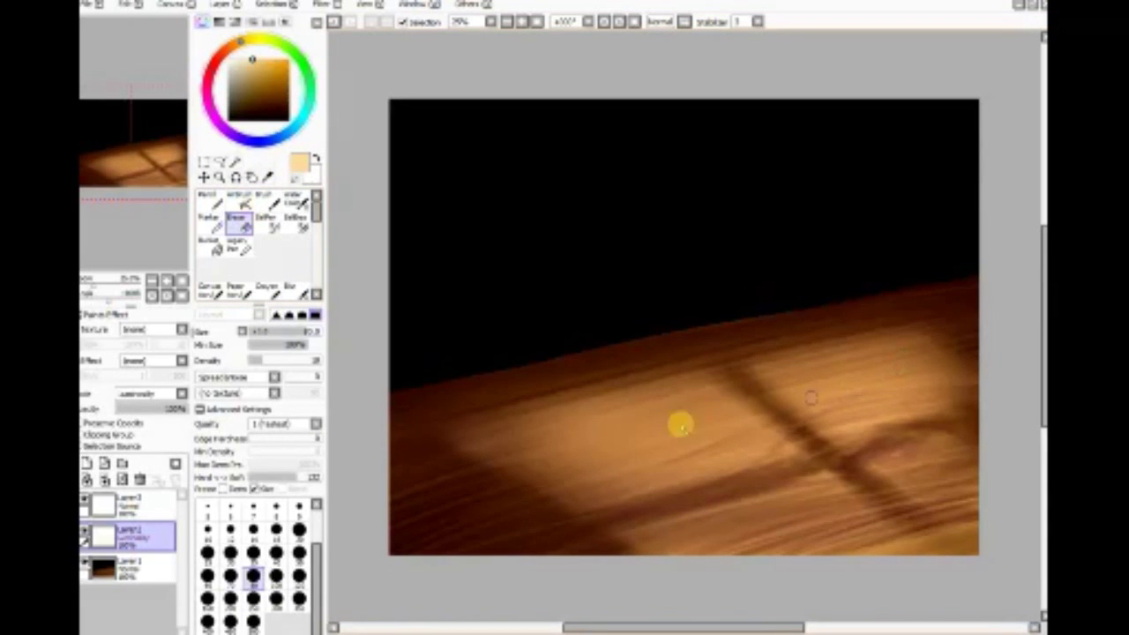
{"action": "left_click", "coordinate": [297, 346]}
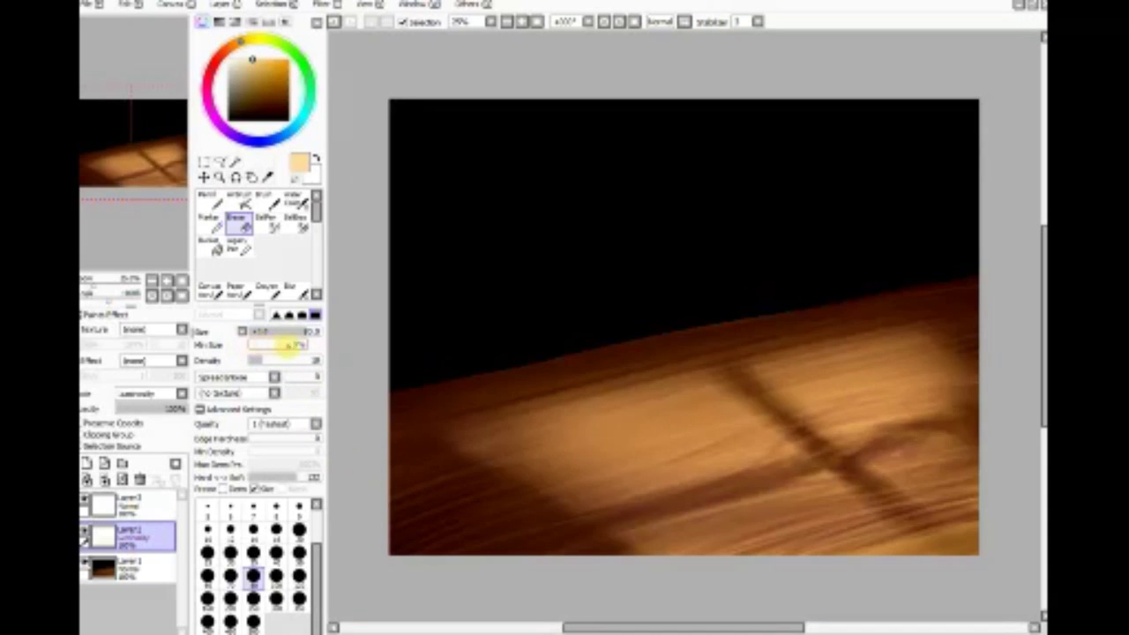
{"action": "left_click", "coordinate": [254, 362]}
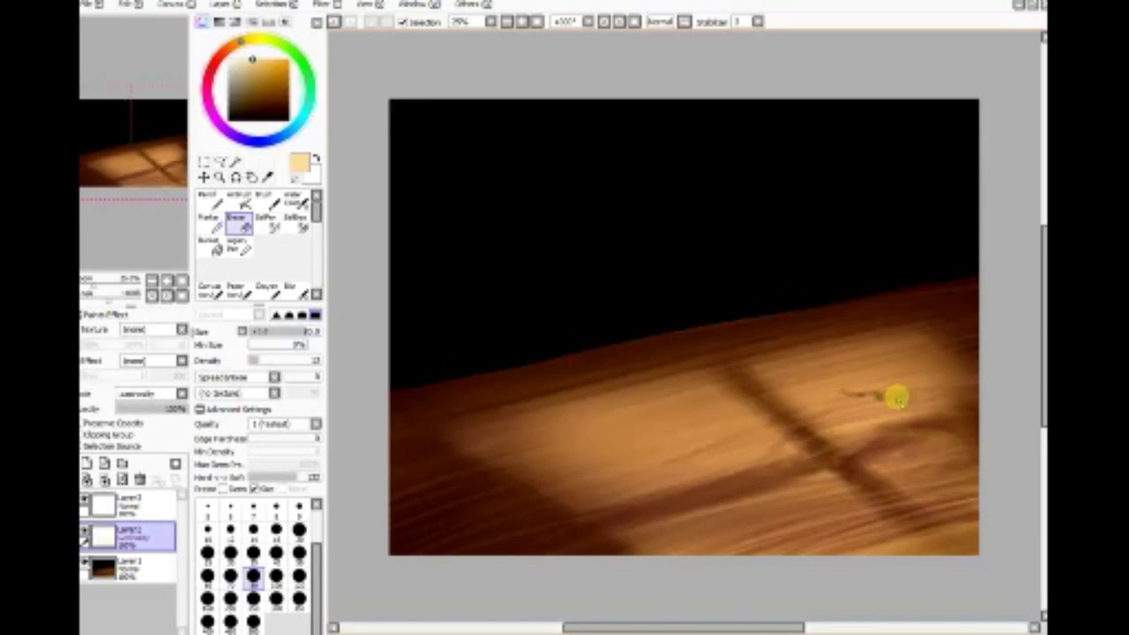
{"action": "mouse_move", "coordinate": [909, 398]}
{"action": "left_mouse_down"}
{"action": "mouse_move", "coordinate": [937, 406]}
{"action": "mouse_move", "coordinate": [930, 390]}
{"action": "mouse_move", "coordinate": [837, 372]}
{"action": "mouse_move", "coordinate": [878, 372]}
{"action": "mouse_move", "coordinate": [850, 352]}
{"action": "mouse_move", "coordinate": [887, 373]}
{"action": "mouse_move", "coordinate": [955, 382]}
{"action": "left_mouse_up"}
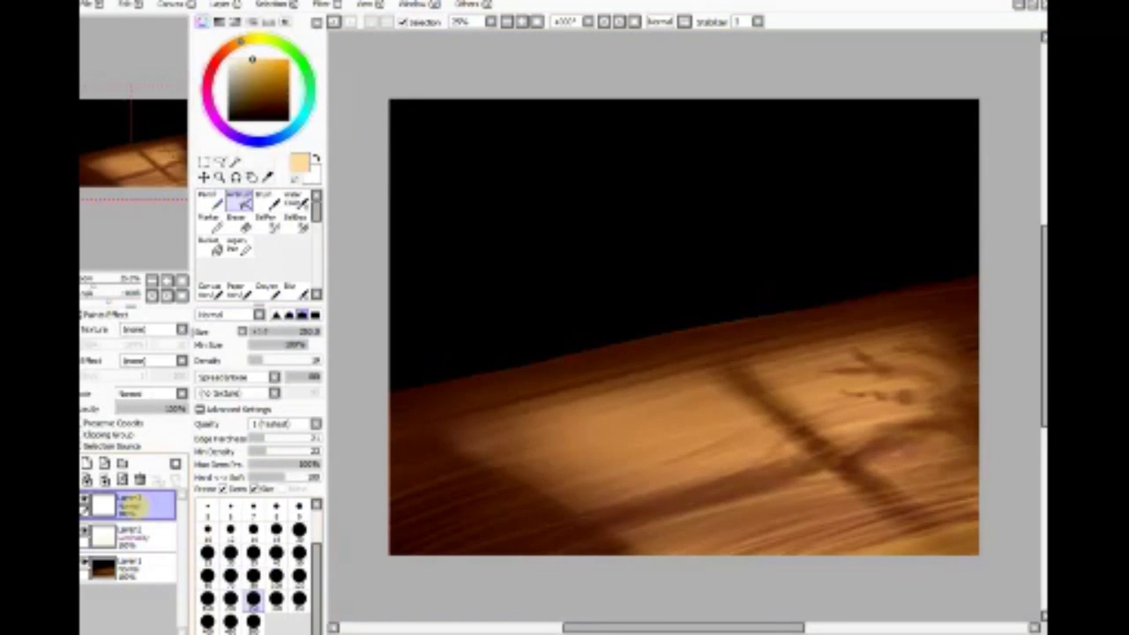
Set the top layer to Luminosity and airbrush faint round light spots at size 200 on the black background and plank
{"action": "left_click", "coordinate": [150, 392]}
{"action": "left_click", "coordinate": [137, 449]}
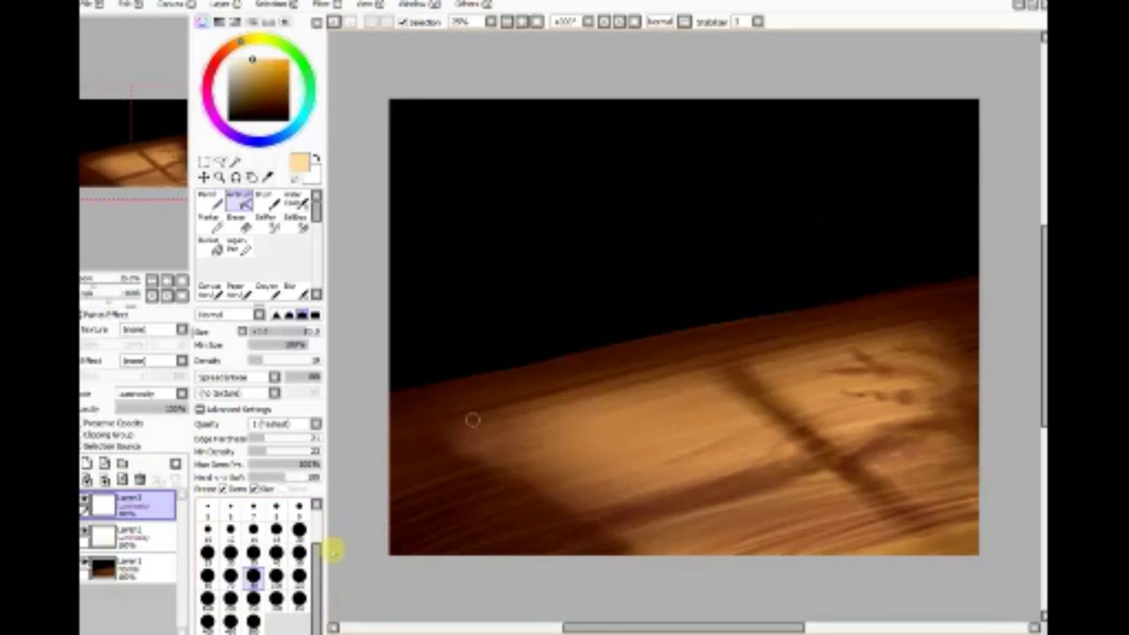
{"action": "left_click", "coordinate": [276, 599]}
{"action": "left_click", "coordinate": [657, 245]}
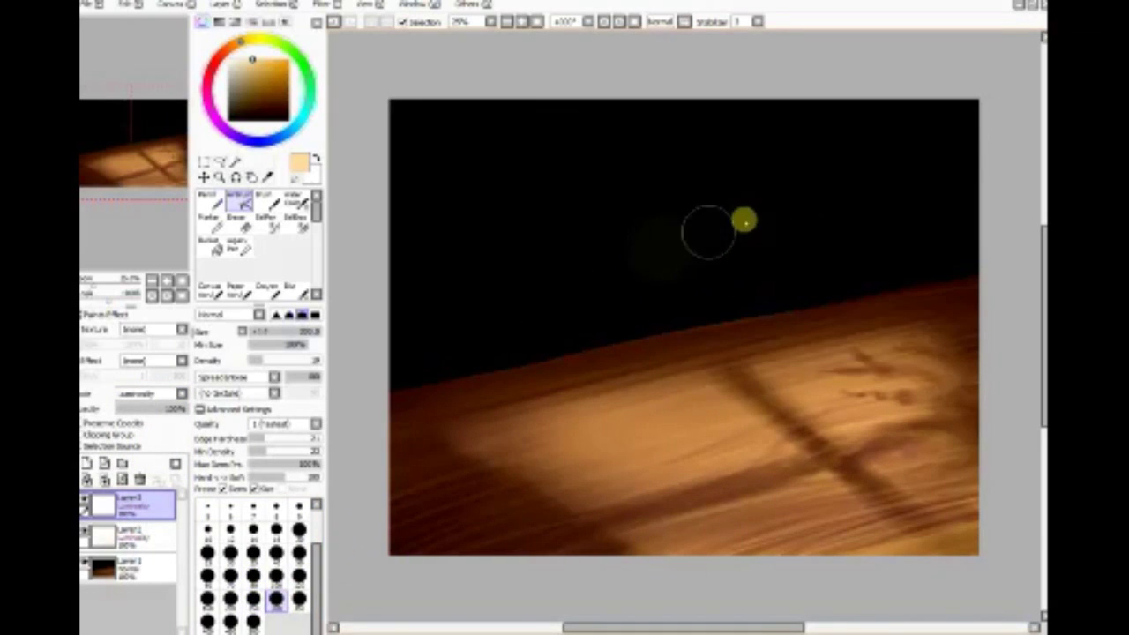
{"action": "left_click", "coordinate": [762, 222]}
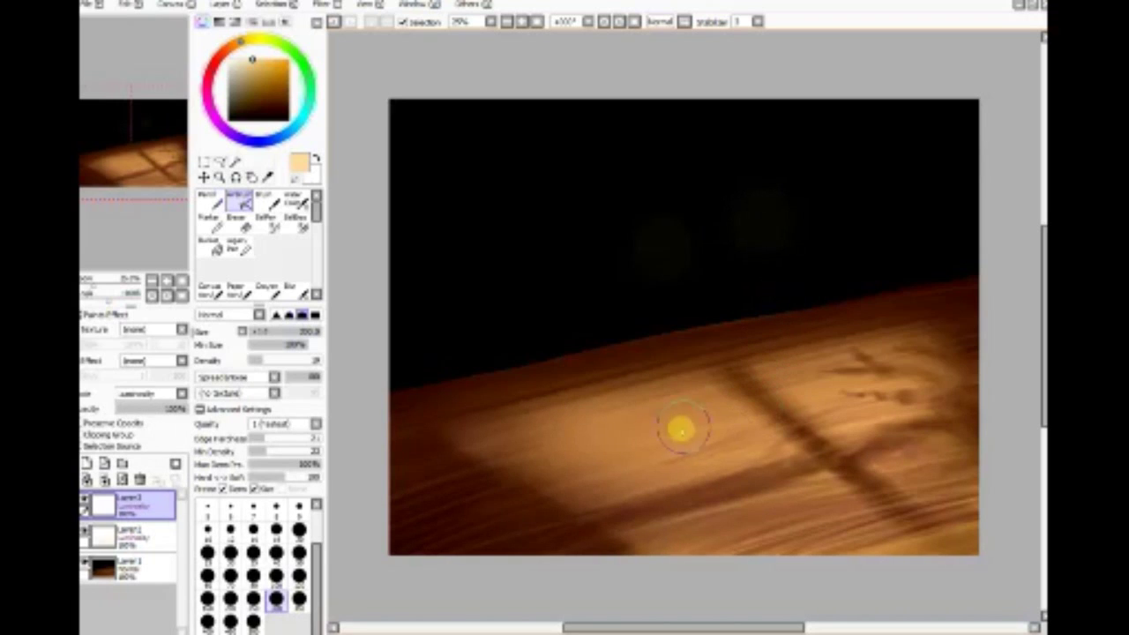
{"action": "left_click", "coordinate": [673, 433]}
Reduce the Airbrush to size 14 and scatter tiny dust specks of light over the plank
{"action": "left_click", "coordinate": [276, 576]}
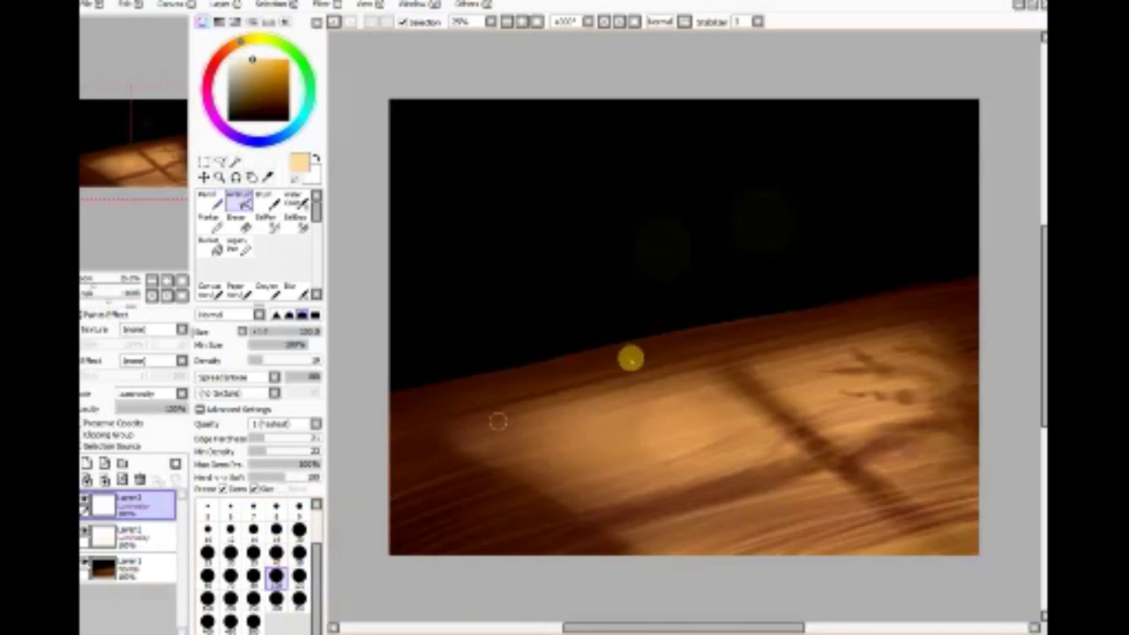
{"action": "left_click", "coordinate": [277, 529]}
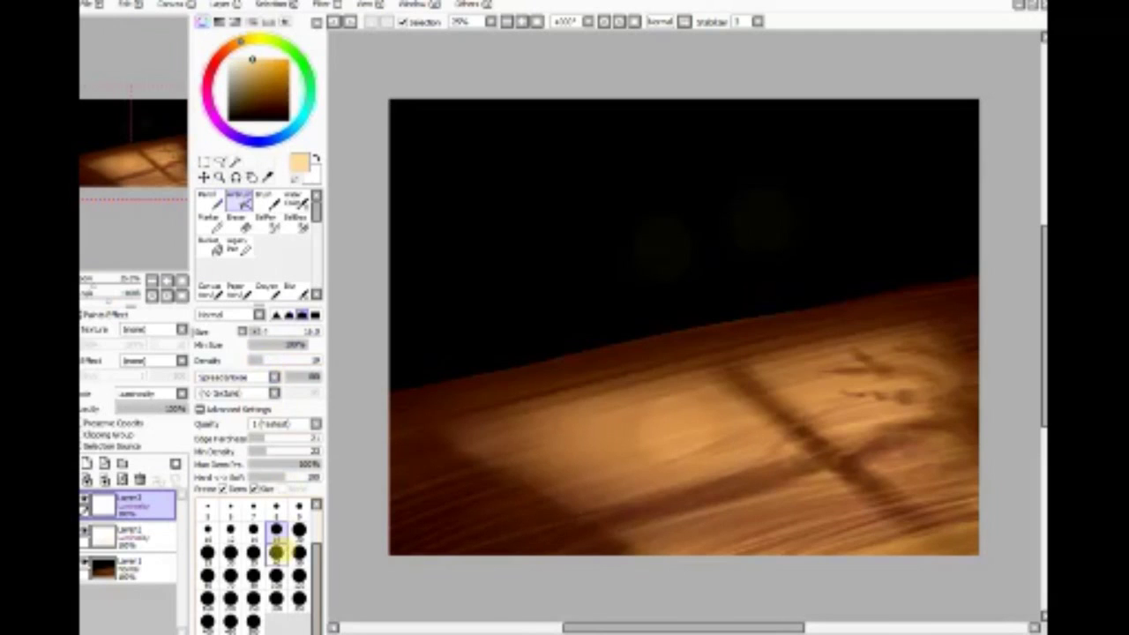
{"action": "left_click", "coordinate": [253, 530]}
{"action": "left_click", "coordinate": [642, 454]}
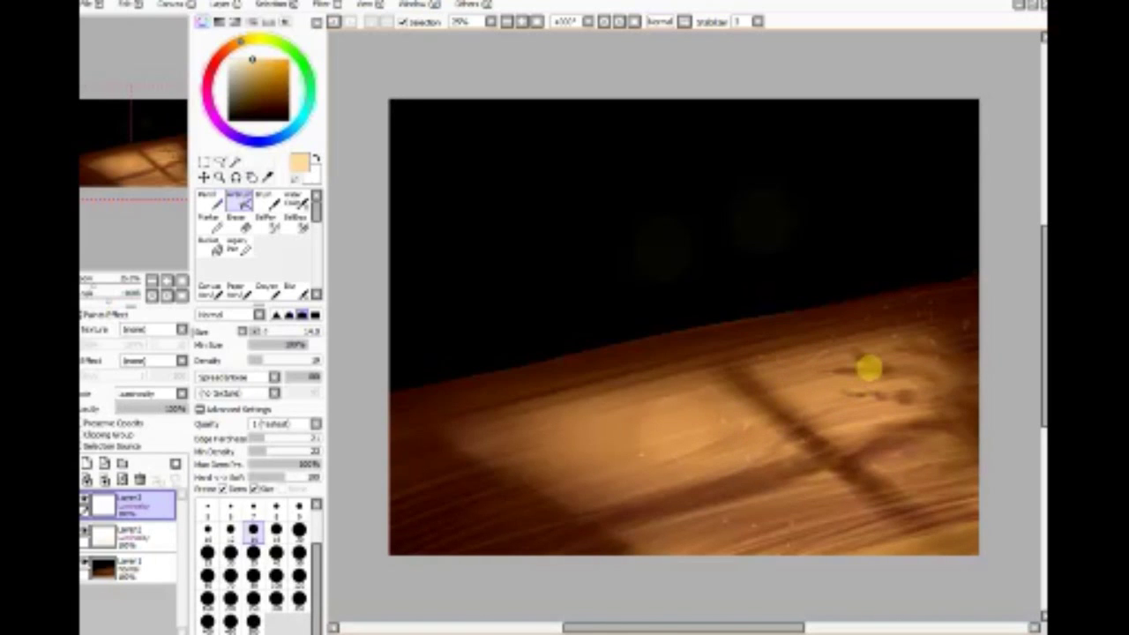
Airbrush a soft light beam from the right edge above the plank down across the wood, using size 250 and very low density
{"action": "left_click", "coordinate": [238, 220]}
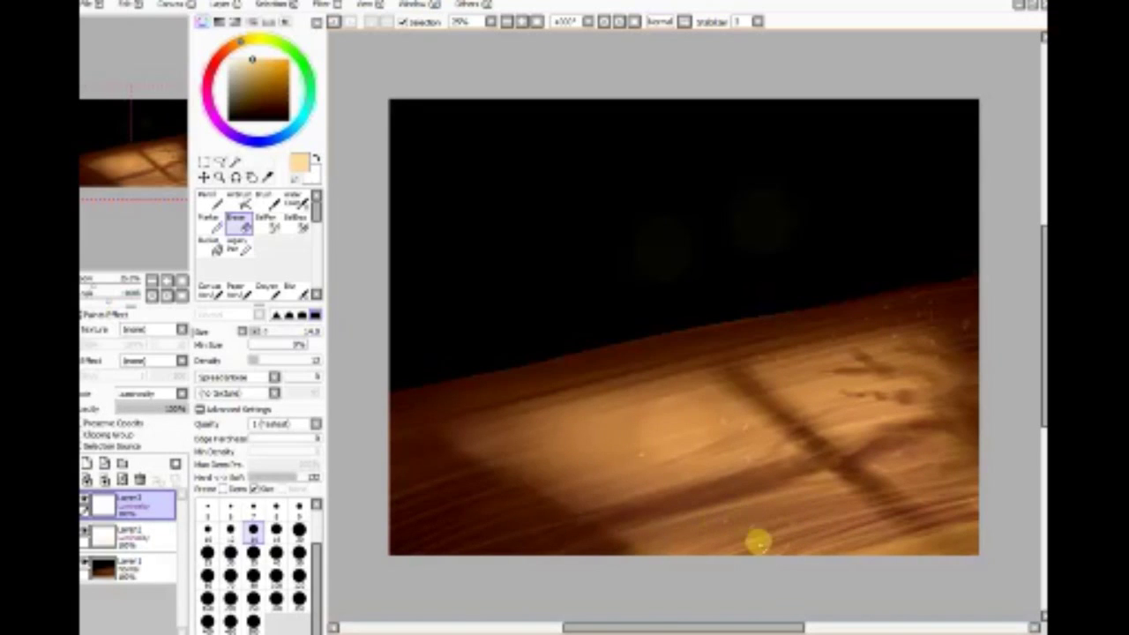
{"action": "left_click", "coordinate": [240, 202]}
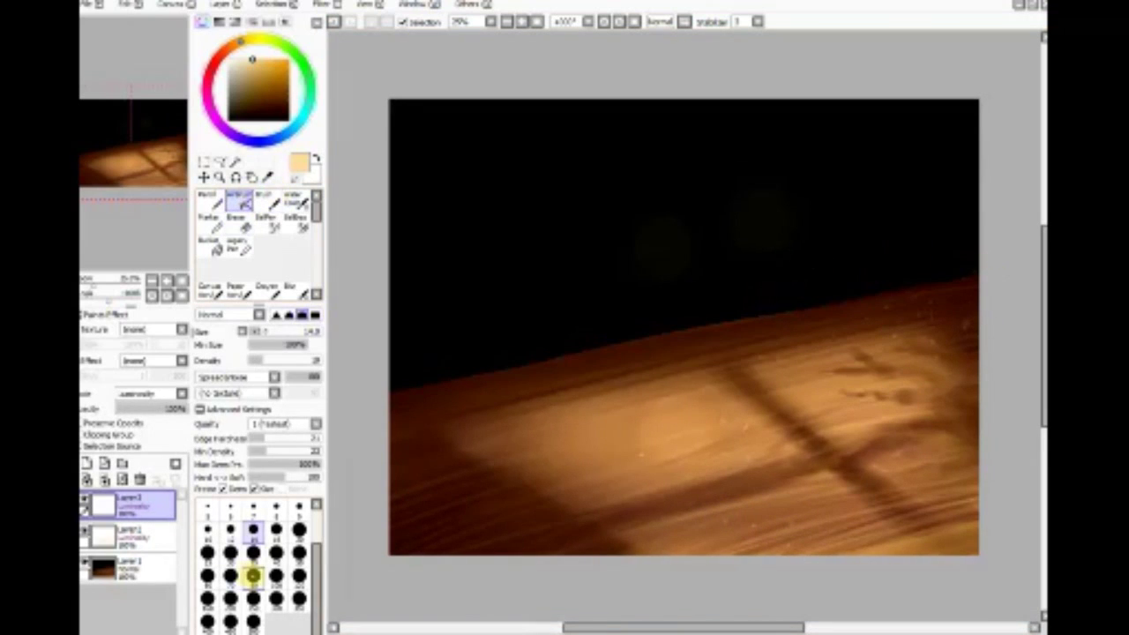
{"action": "left_click", "coordinate": [253, 575]}
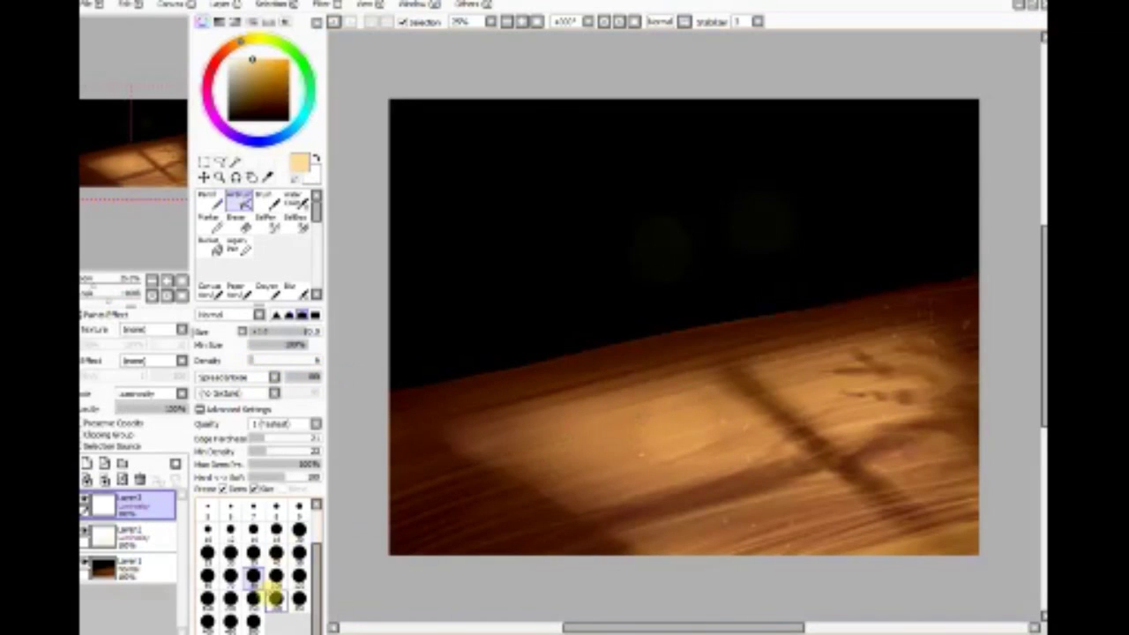
{"action": "left_click", "coordinate": [255, 599]}
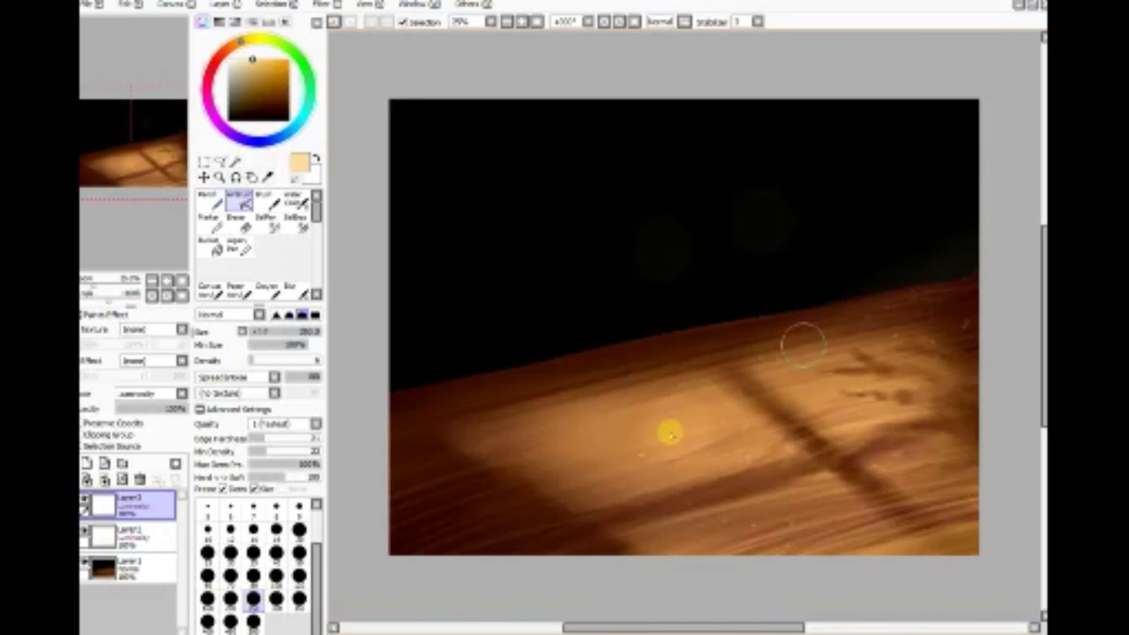
{"action": "mouse_move", "coordinate": [671, 432]}
{"action": "left_mouse_down"}
{"action": "mouse_move", "coordinate": [959, 244]}
{"action": "mouse_move", "coordinate": [1036, 231]}
{"action": "mouse_move", "coordinate": [706, 407]}
{"action": "mouse_move", "coordinate": [822, 339]}
{"action": "left_mouse_up"}
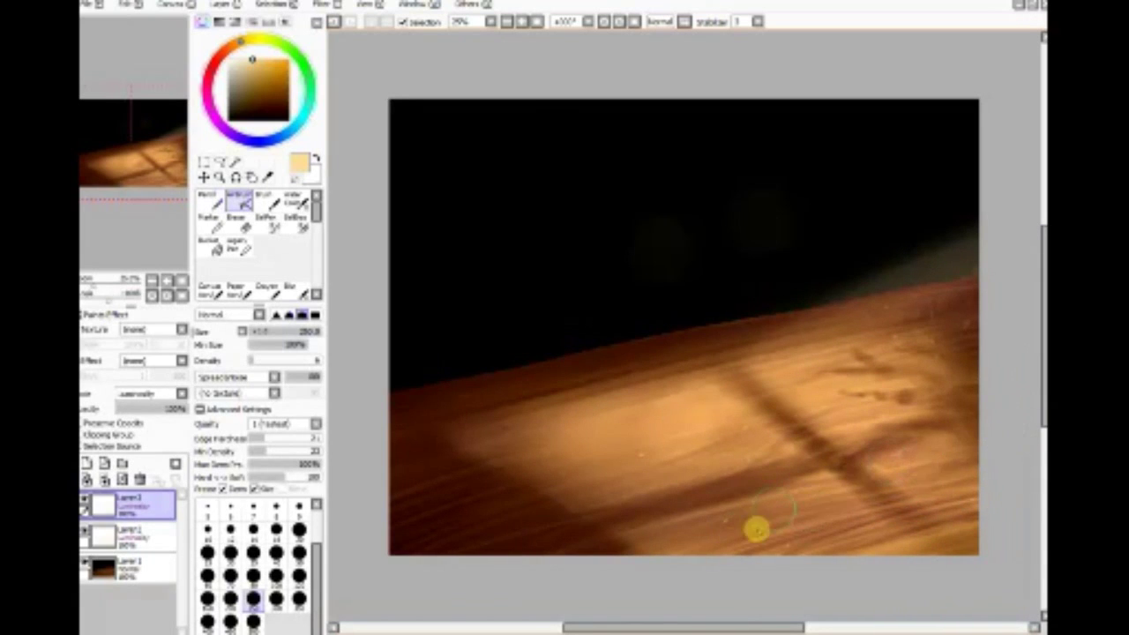
{"action": "mouse_move", "coordinate": [757, 529]}
{"action": "left_mouse_down"}
{"action": "mouse_move", "coordinate": [902, 521]}
{"action": "mouse_move", "coordinate": [600, 436]}
{"action": "mouse_move", "coordinate": [929, 280]}
{"action": "mouse_move", "coordinate": [596, 432]}
{"action": "mouse_move", "coordinate": [967, 243]}
{"action": "left_mouse_up"}
Smooth the light beam and the glow over the plank using the Blur tool at size 200
{"action": "left_click", "coordinate": [296, 290]}
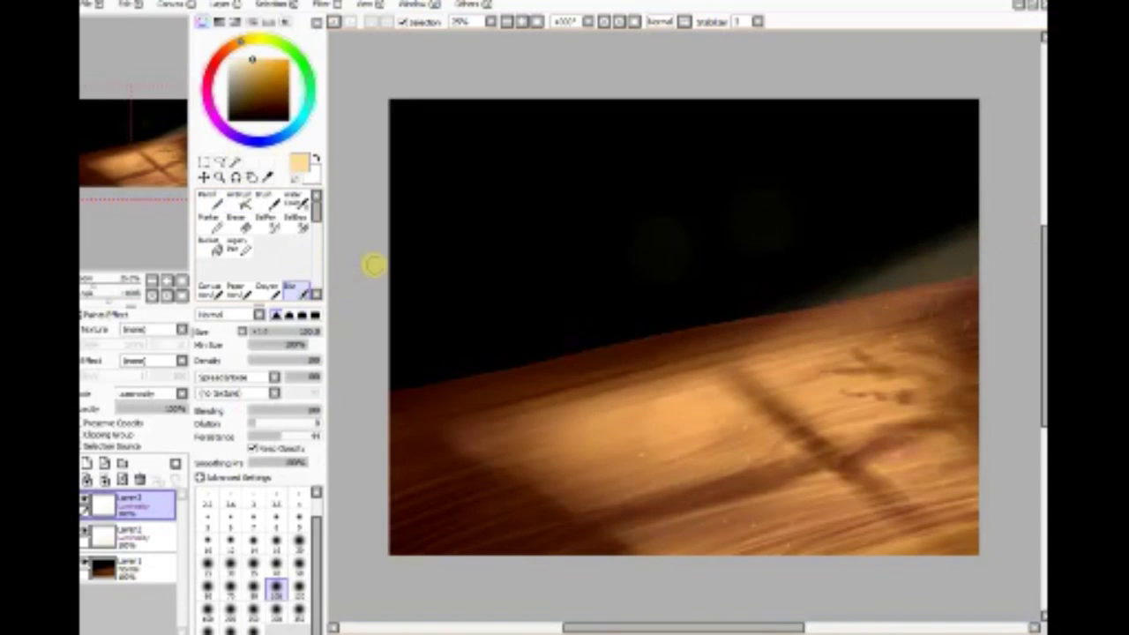
{"action": "left_click", "coordinate": [276, 608]}
{"action": "mouse_move", "coordinate": [740, 326]}
{"action": "left_mouse_down"}
{"action": "mouse_move", "coordinate": [1009, 199]}
{"action": "mouse_move", "coordinate": [915, 252]}
{"action": "mouse_move", "coordinate": [968, 248]}
{"action": "mouse_move", "coordinate": [1011, 224]}
{"action": "mouse_move", "coordinate": [937, 265]}
{"action": "mouse_move", "coordinate": [549, 415]}
{"action": "mouse_move", "coordinate": [847, 285]}
{"action": "mouse_move", "coordinate": [970, 255]}
{"action": "mouse_move", "coordinate": [825, 381]}
{"action": "mouse_move", "coordinate": [953, 333]}
{"action": "mouse_move", "coordinate": [953, 424]}
{"action": "mouse_move", "coordinate": [1001, 433]}
{"action": "mouse_move", "coordinate": [955, 488]}
{"action": "mouse_move", "coordinate": [694, 545]}
{"action": "mouse_move", "coordinate": [935, 259]}
{"action": "mouse_move", "coordinate": [644, 432]}
{"action": "left_mouse_up"}
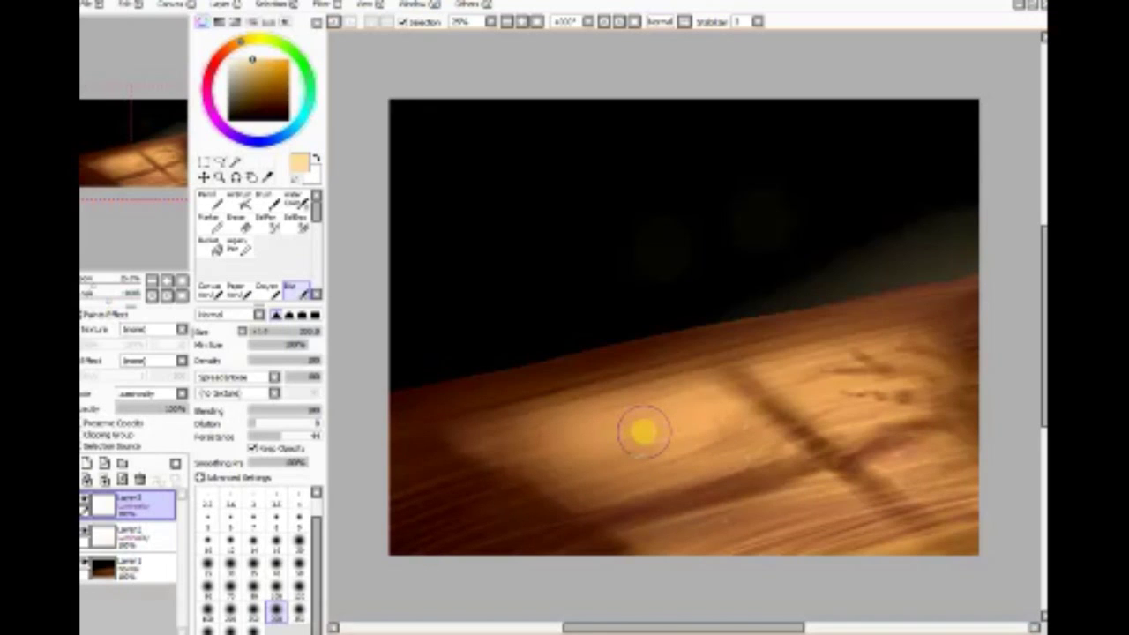
Hide both Luminosity layers and add two new layers on top
{"action": "left_click", "coordinate": [84, 502]}
{"action": "left_click", "coordinate": [84, 533]}
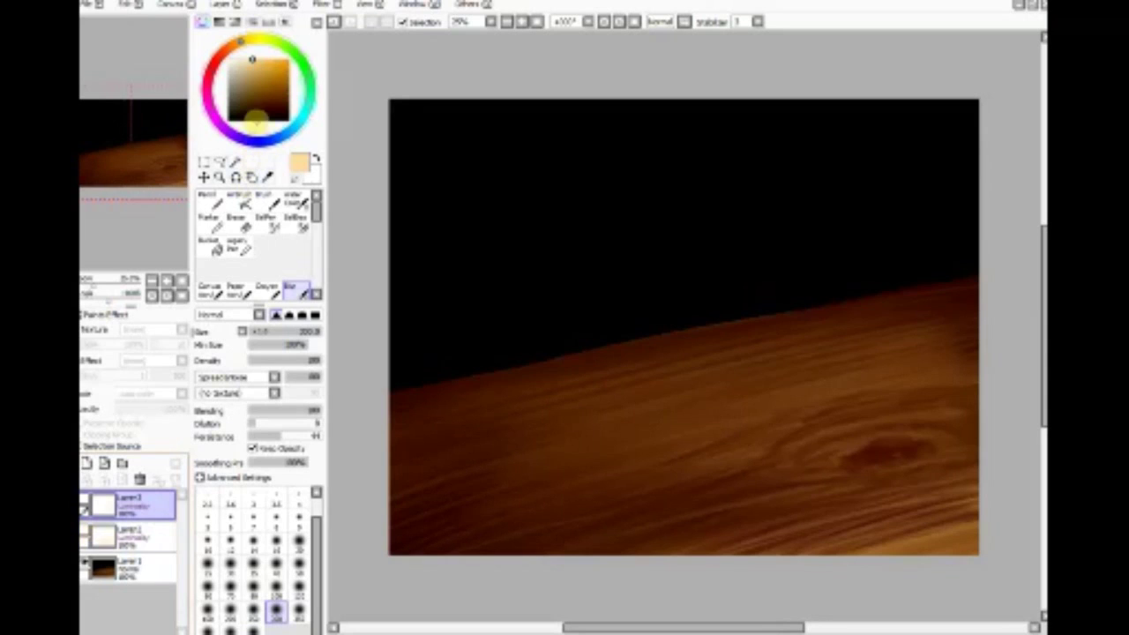
{"action": "left_click", "coordinate": [87, 463]}
{"action": "left_click", "coordinate": [87, 463]}
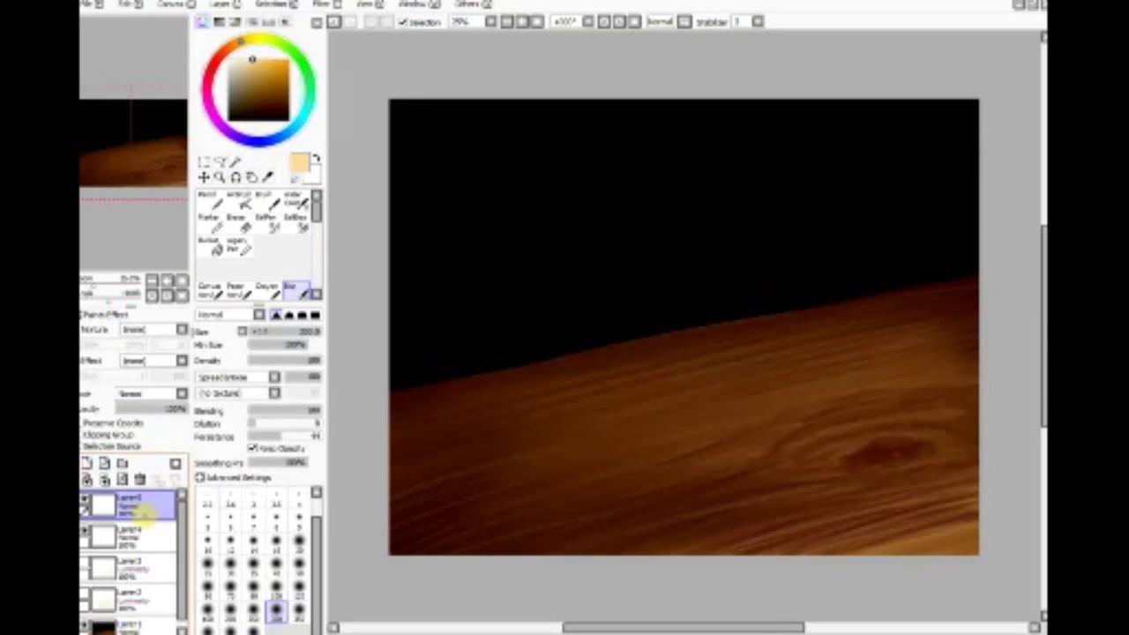
On the lower of the two new layers, airbrush a vertical ochre-brown plank shape down from the canvas's upper edge
{"action": "left_click", "coordinate": [143, 533]}
{"action": "left_click", "coordinate": [267, 100]}
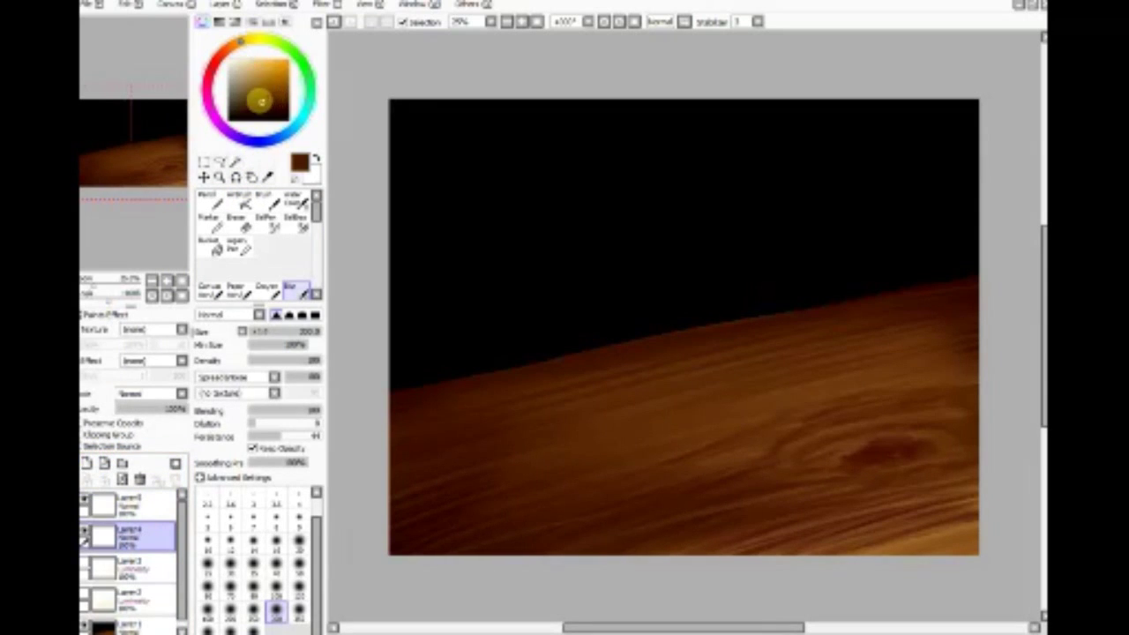
{"action": "left_click", "coordinate": [239, 199]}
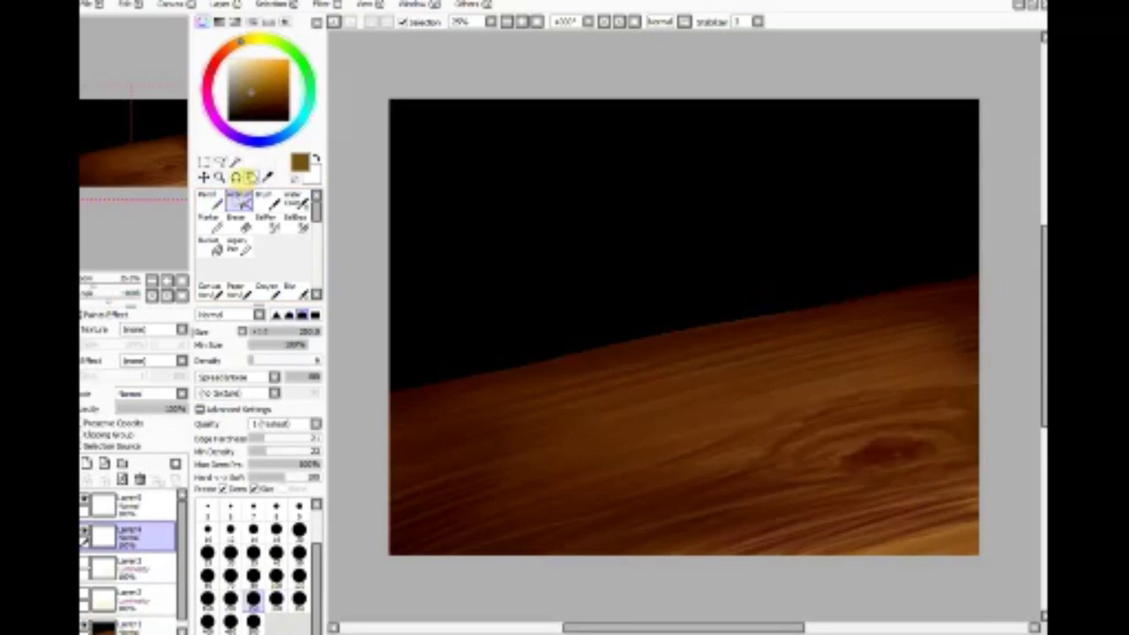
{"action": "mouse_move", "coordinate": [535, 104]}
{"action": "left_mouse_down"}
{"action": "mouse_move", "coordinate": [531, 245]}
{"action": "mouse_move", "coordinate": [522, 217]}
{"action": "left_mouse_up"}
{"action": "left_click", "coordinate": [240, 220]}
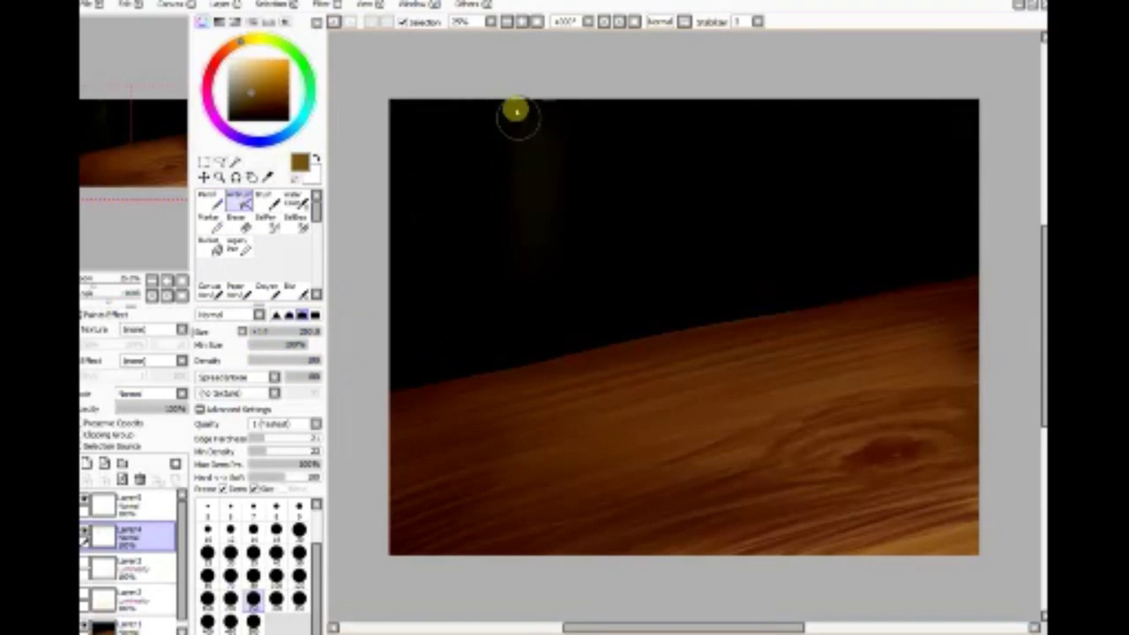
{"action": "mouse_move", "coordinate": [517, 105]}
{"action": "left_mouse_down"}
{"action": "mouse_move", "coordinate": [517, 302]}
{"action": "mouse_move", "coordinate": [521, 90]}
{"action": "mouse_move", "coordinate": [517, 317]}
{"action": "mouse_move", "coordinate": [515, 115]}
{"action": "mouse_move", "coordinate": [514, 311]}
{"action": "mouse_move", "coordinate": [514, 271]}
{"action": "left_mouse_up"}
Airbrush over the vertical plank in a lighter sandy tan, widening it towards its left side
{"action": "left_click", "coordinate": [261, 75]}
{"action": "left_click", "coordinate": [244, 77]}
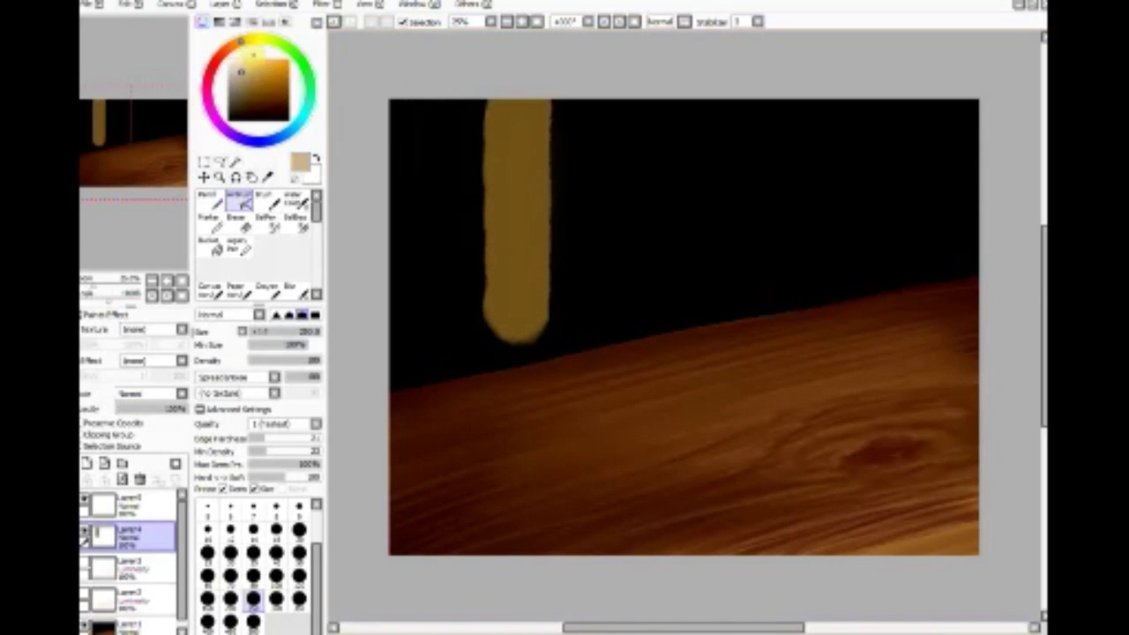
{"action": "mouse_move", "coordinate": [512, 97]}
{"action": "left_mouse_down"}
{"action": "mouse_move", "coordinate": [507, 152]}
{"action": "mouse_move", "coordinate": [516, 304]}
{"action": "mouse_move", "coordinate": [520, 102]}
{"action": "mouse_move", "coordinate": [513, 266]}
{"action": "left_mouse_up"}
{"action": "mouse_move", "coordinate": [511, 306]}
{"action": "left_mouse_down"}
{"action": "mouse_move", "coordinate": [501, 117]}
{"action": "mouse_move", "coordinate": [480, 93]}
{"action": "mouse_move", "coordinate": [476, 124]}
{"action": "mouse_move", "coordinate": [495, 112]}
{"action": "mouse_move", "coordinate": [501, 271]}
{"action": "mouse_move", "coordinate": [511, 103]}
{"action": "mouse_move", "coordinate": [508, 310]}
{"action": "mouse_move", "coordinate": [505, 138]}
{"action": "mouse_move", "coordinate": [494, 298]}
{"action": "mouse_move", "coordinate": [506, 102]}
{"action": "mouse_move", "coordinate": [514, 282]}
{"action": "mouse_move", "coordinate": [522, 120]}
{"action": "mouse_move", "coordinate": [491, 295]}
{"action": "left_mouse_up"}
{"action": "left_click", "coordinate": [254, 74]}
{"action": "mouse_move", "coordinate": [485, 220]}
{"action": "left_mouse_down"}
{"action": "mouse_move", "coordinate": [504, 126]}
{"action": "mouse_move", "coordinate": [494, 269]}
{"action": "left_mouse_up"}
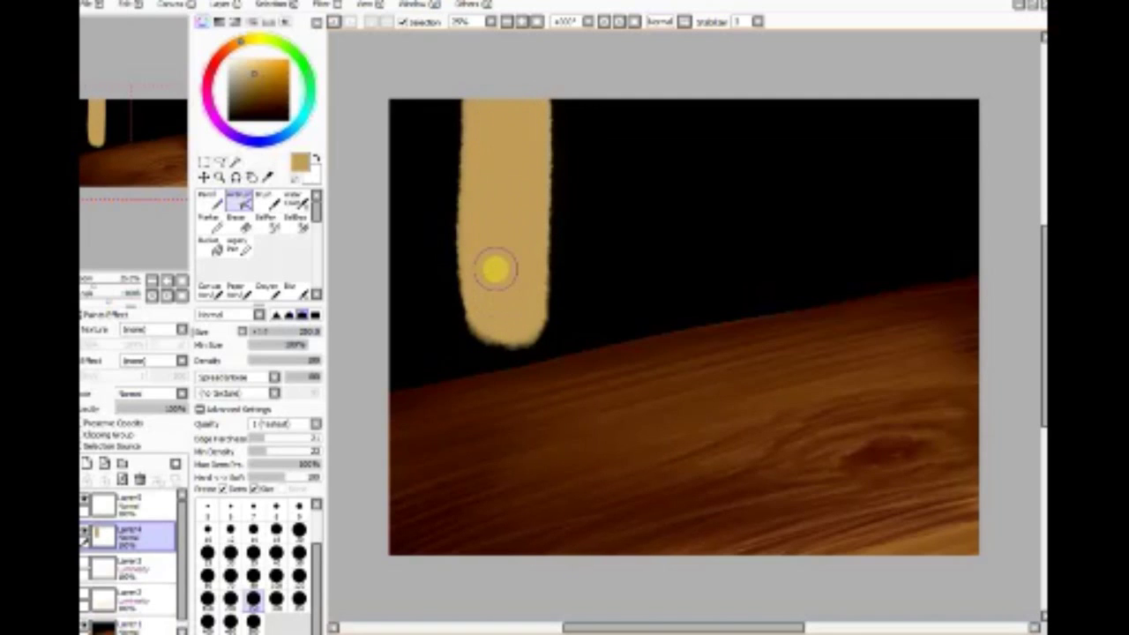
Paint thin reddish-tan vertical grain lines down the pale plank and past its lower end using the Brush at size 40
{"action": "left_click", "coordinate": [259, 46]}
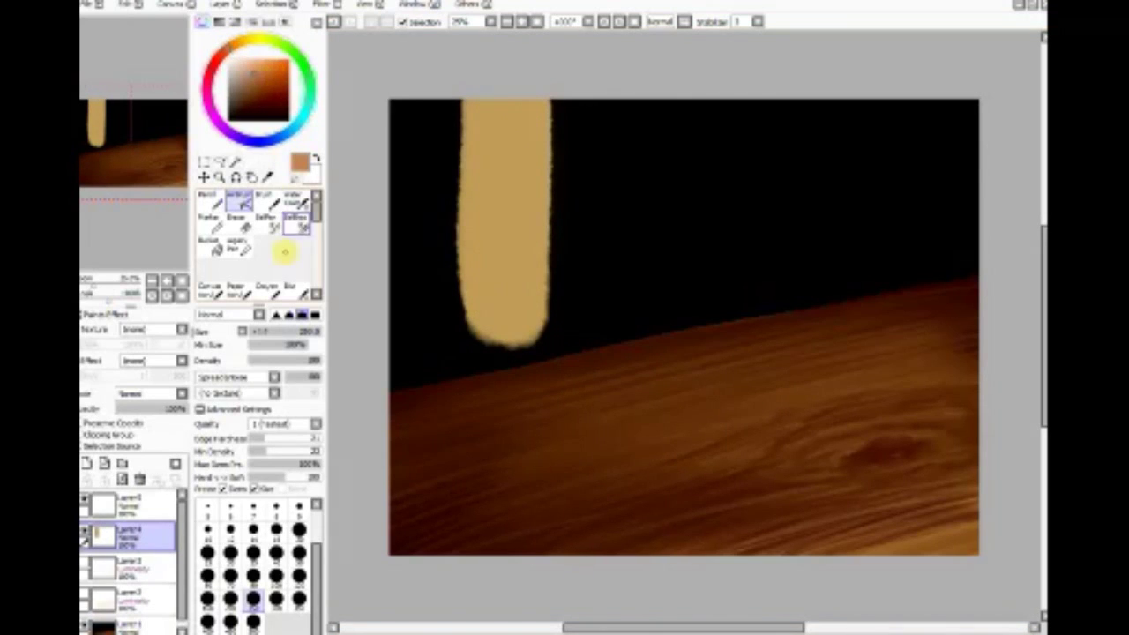
{"action": "left_click", "coordinate": [266, 200]}
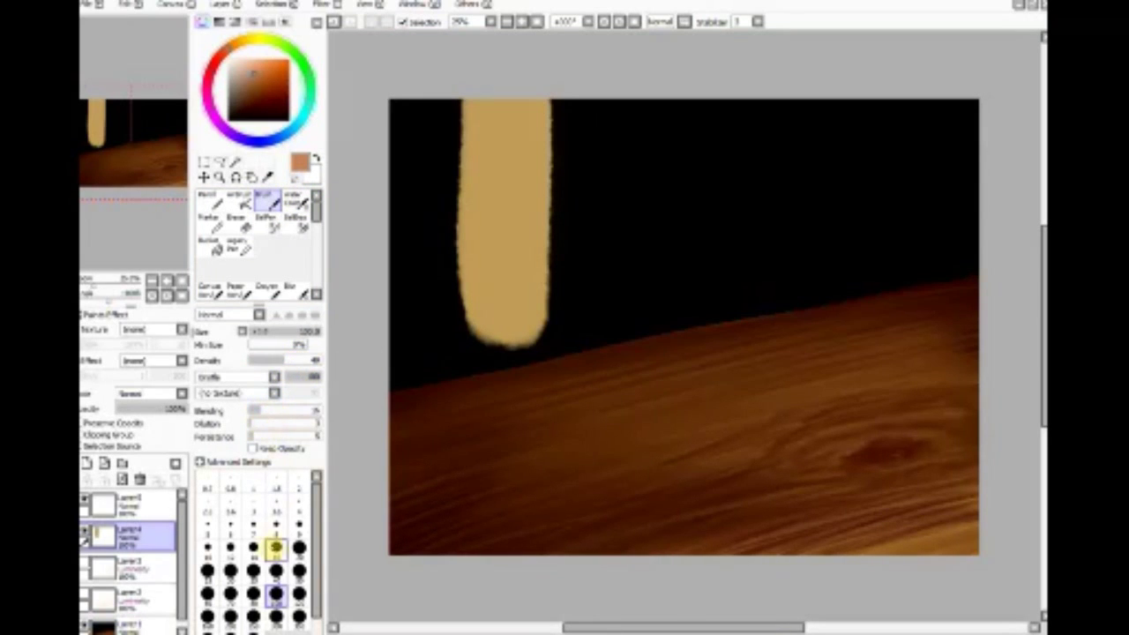
{"action": "left_click", "coordinate": [275, 548]}
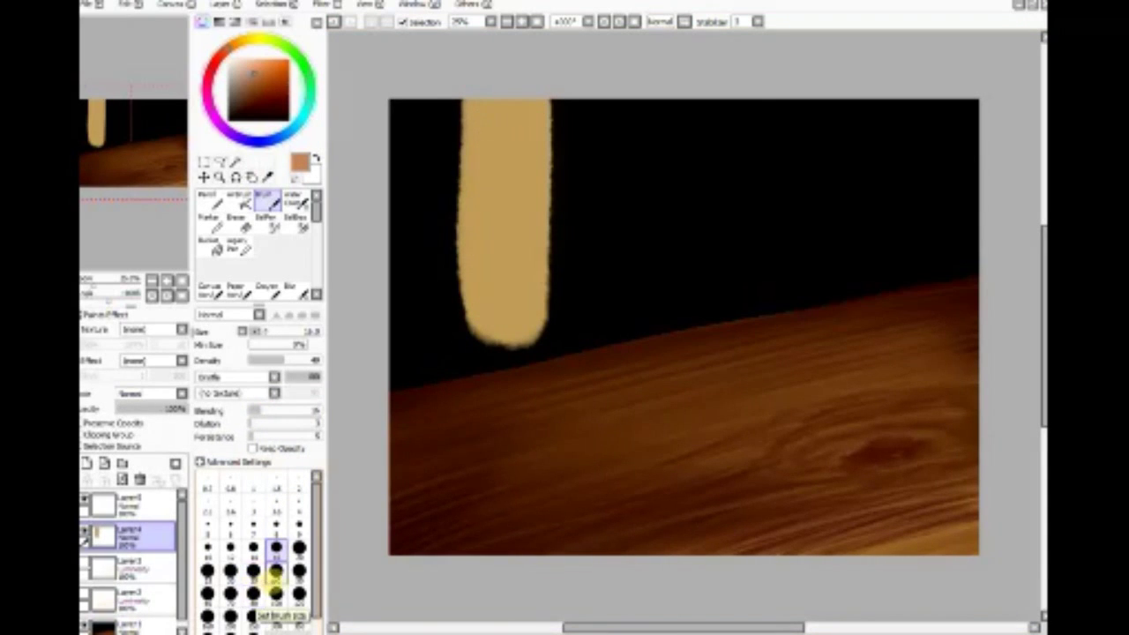
{"action": "left_click", "coordinate": [275, 570]}
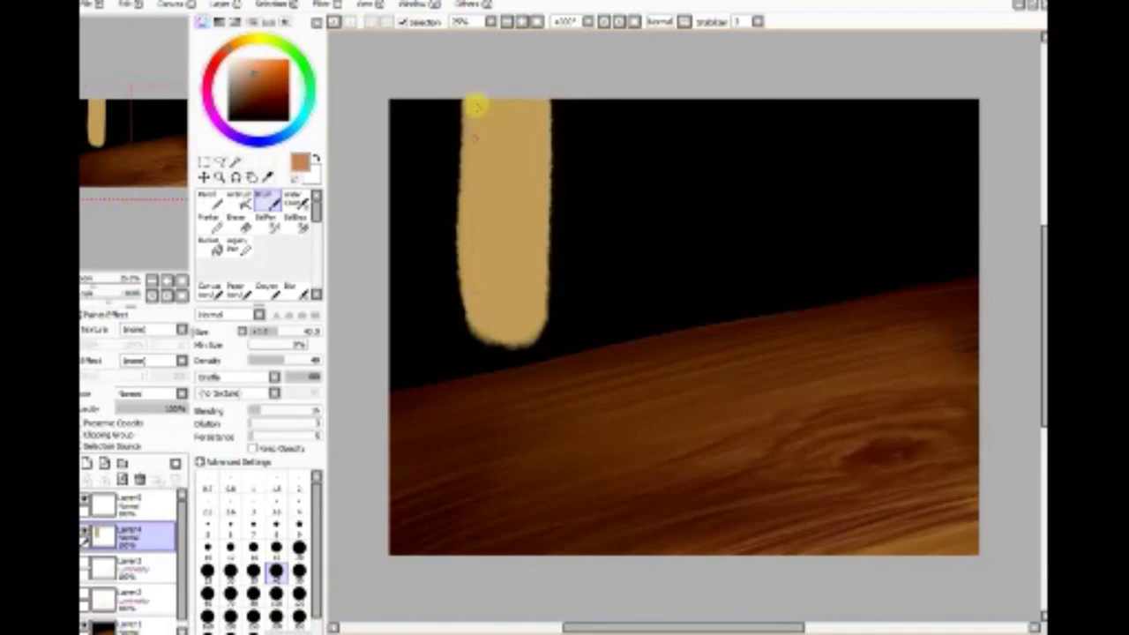
{"action": "left_click_drag", "start_coordinate": [473, 106], "coordinate": [468, 306]}
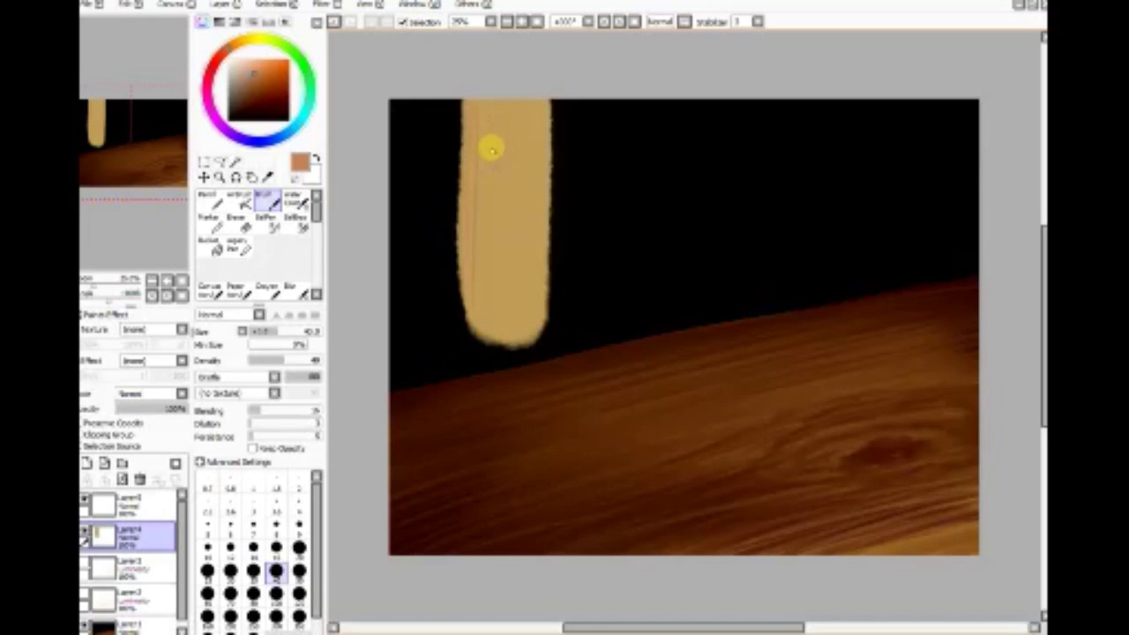
{"action": "left_click_drag", "start_coordinate": [491, 183], "coordinate": [488, 341]}
{"action": "left_click_drag", "start_coordinate": [498, 225], "coordinate": [507, 275]}
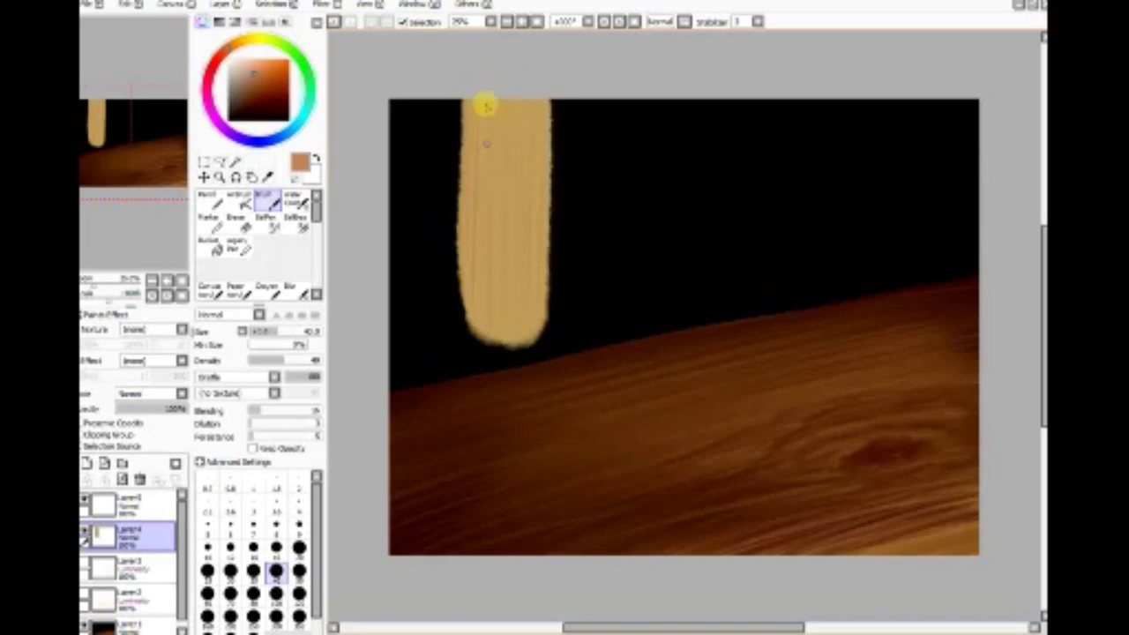
{"action": "left_click_drag", "start_coordinate": [480, 339], "coordinate": [477, 374]}
Paint a dark brown knot near the pale plank's upper end and curve grain lines around it
{"action": "left_click", "coordinate": [247, 93]}
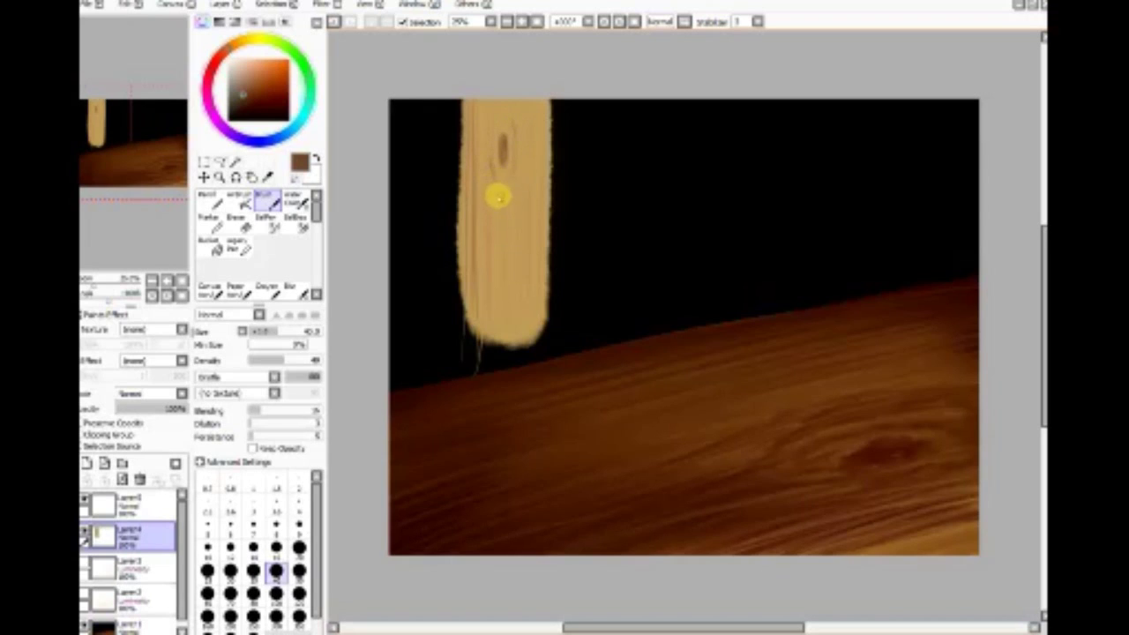
{"action": "left_click_drag", "start_coordinate": [499, 197], "coordinate": [499, 224]}
{"action": "left_click_drag", "start_coordinate": [487, 115], "coordinate": [496, 223]}
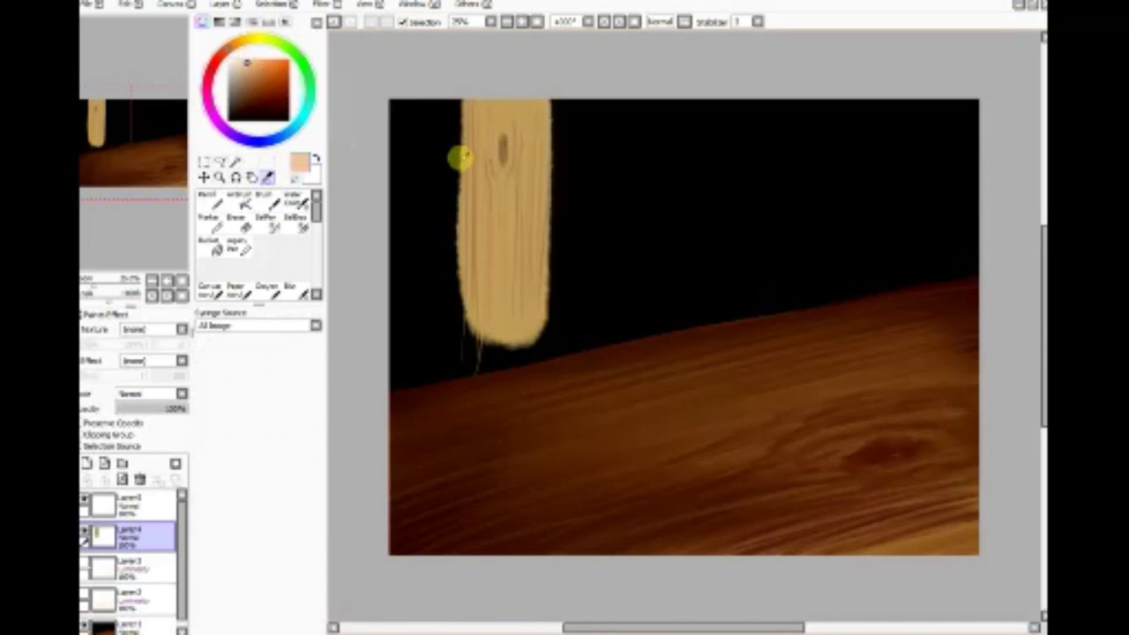
Brush light cream highlight streaks along the pale plank's grain and both long edges with the Brush at size 70
{"action": "left_click", "coordinate": [496, 248], "text": "alt"}
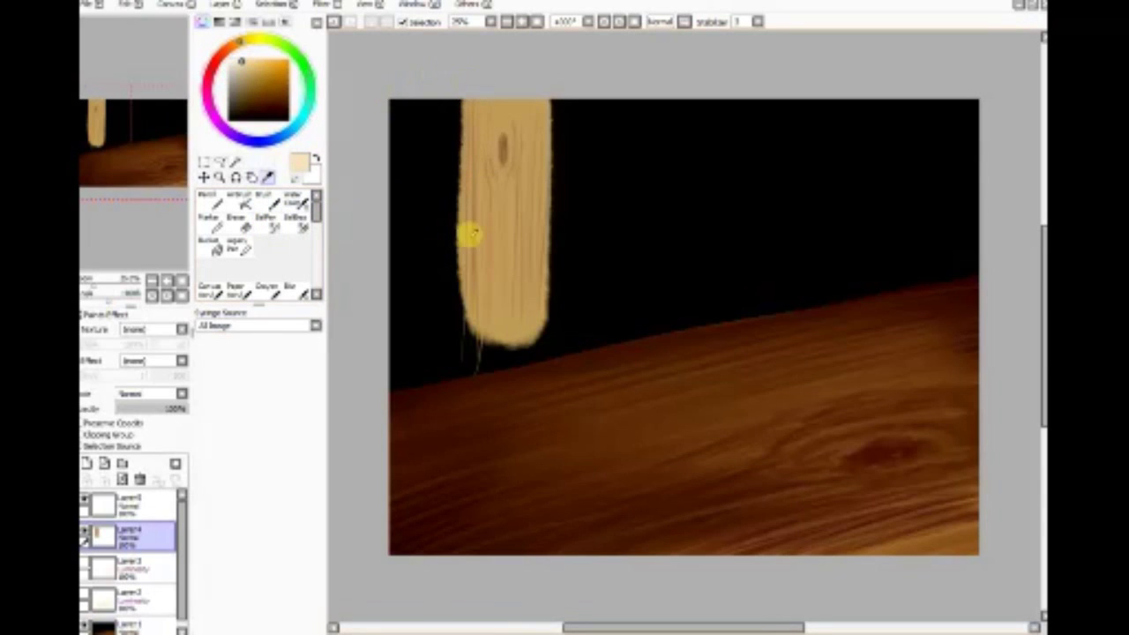
{"action": "left_click", "coordinate": [264, 200]}
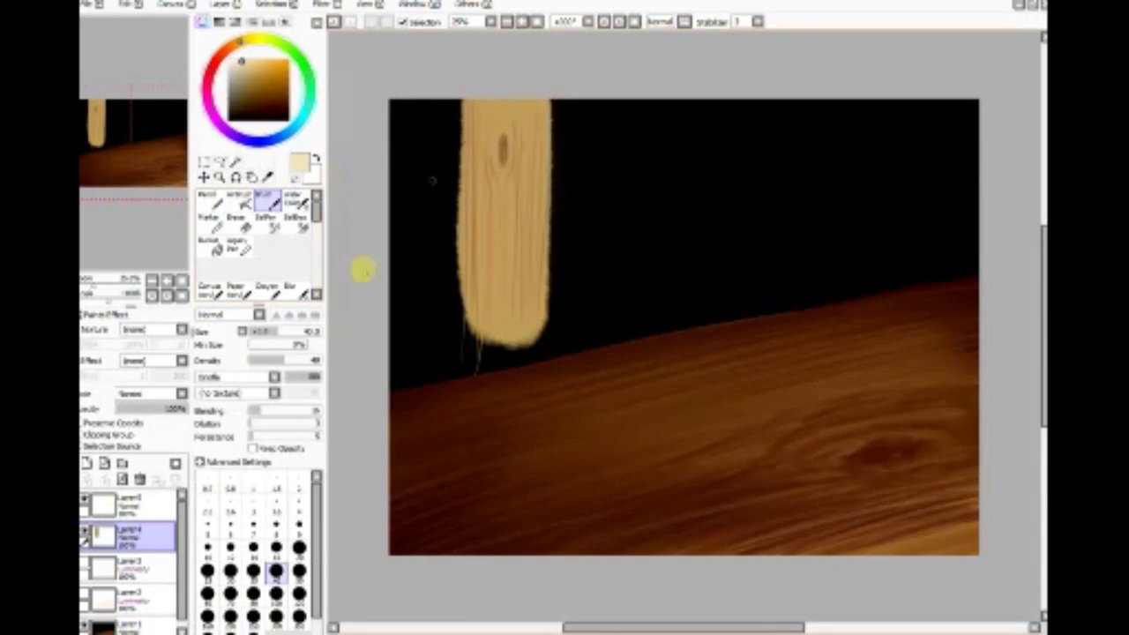
{"action": "left_click", "coordinate": [231, 594]}
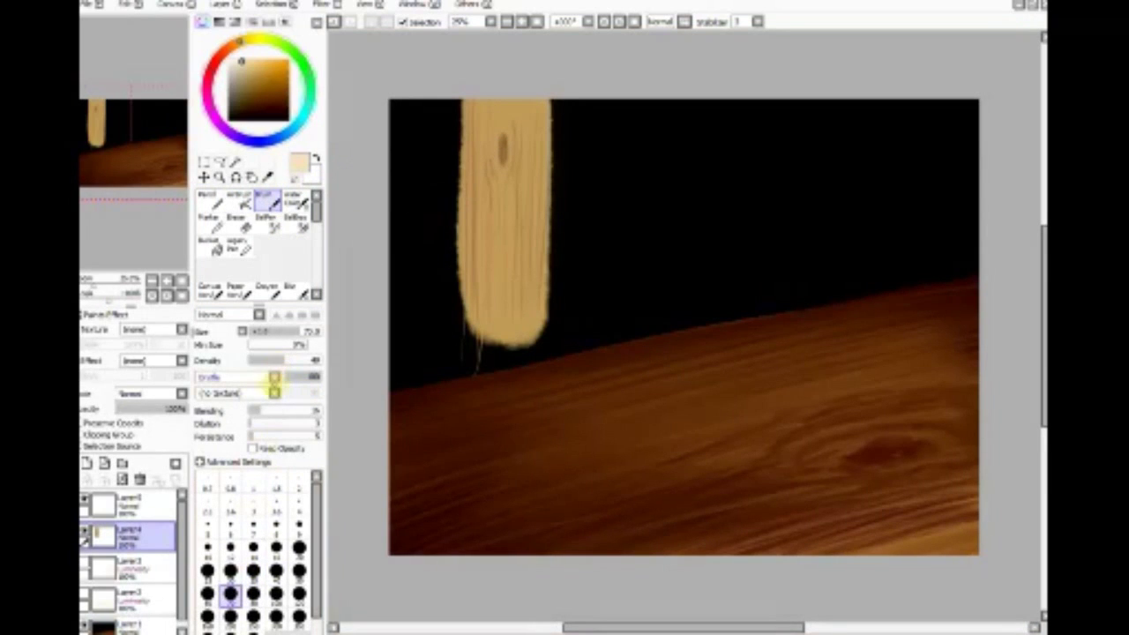
{"action": "left_click_drag", "start_coordinate": [466, 104], "coordinate": [462, 290]}
{"action": "left_click_drag", "start_coordinate": [477, 102], "coordinate": [472, 226]}
{"action": "mouse_move", "coordinate": [473, 105]}
{"action": "left_mouse_down"}
{"action": "mouse_move", "coordinate": [472, 260]}
{"action": "mouse_move", "coordinate": [484, 106]}
{"action": "mouse_move", "coordinate": [487, 294]}
{"action": "mouse_move", "coordinate": [492, 89]}
{"action": "left_mouse_up"}
{"action": "mouse_move", "coordinate": [491, 152]}
{"action": "left_mouse_down"}
{"action": "mouse_move", "coordinate": [518, 56]}
{"action": "mouse_move", "coordinate": [527, 184]}
{"action": "left_mouse_up"}
{"action": "left_click_drag", "start_coordinate": [526, 107], "coordinate": [527, 226]}
{"action": "left_click_drag", "start_coordinate": [523, 128], "coordinate": [527, 222]}
{"action": "mouse_move", "coordinate": [533, 84]}
{"action": "left_mouse_down"}
{"action": "mouse_move", "coordinate": [539, 193]}
{"action": "mouse_move", "coordinate": [547, 95]}
{"action": "mouse_move", "coordinate": [536, 239]}
{"action": "mouse_move", "coordinate": [544, 181]}
{"action": "mouse_move", "coordinate": [535, 204]}
{"action": "mouse_move", "coordinate": [551, 242]}
{"action": "mouse_move", "coordinate": [547, 182]}
{"action": "mouse_move", "coordinate": [550, 252]}
{"action": "left_mouse_up"}
{"action": "left_click_drag", "start_coordinate": [469, 93], "coordinate": [469, 176]}
{"action": "left_click_drag", "start_coordinate": [471, 46], "coordinate": [463, 186]}
{"action": "mouse_move", "coordinate": [463, 94]}
{"action": "left_mouse_down"}
{"action": "mouse_move", "coordinate": [462, 174]}
{"action": "mouse_move", "coordinate": [475, 192]}
{"action": "mouse_move", "coordinate": [490, 128]}
{"action": "mouse_move", "coordinate": [497, 152]}
{"action": "mouse_move", "coordinate": [497, 120]}
{"action": "left_mouse_up"}
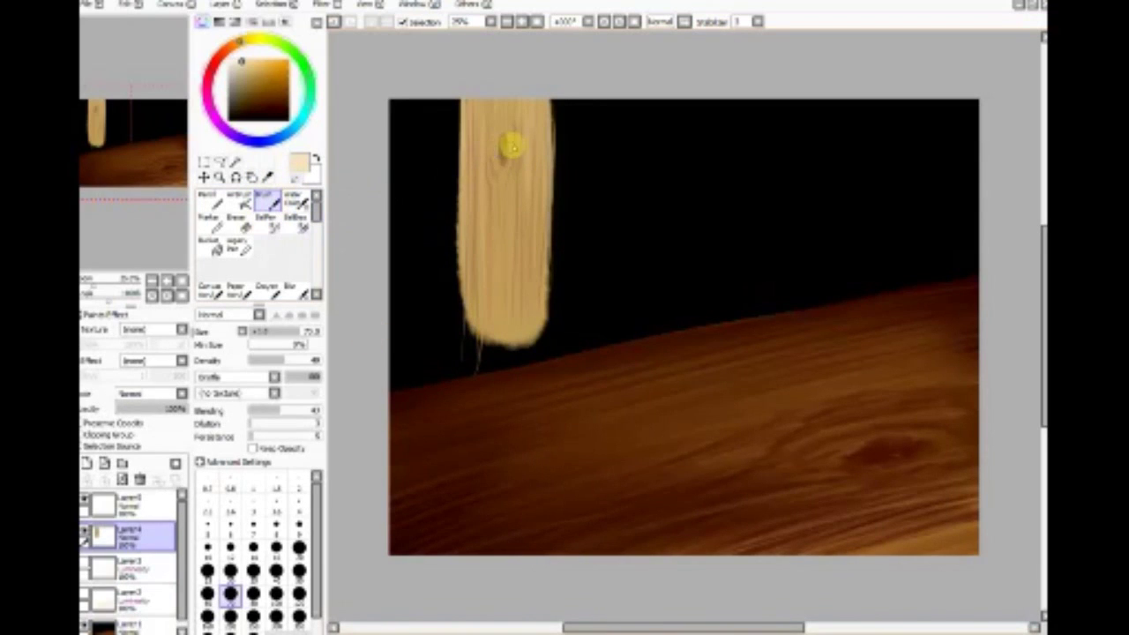
Sample the knot's brown and brush vertical grain down the pale plank's lower half, roughening its bottom end into splinters
{"action": "left_click", "coordinate": [272, 173]}
{"action": "left_click", "coordinate": [501, 148]}
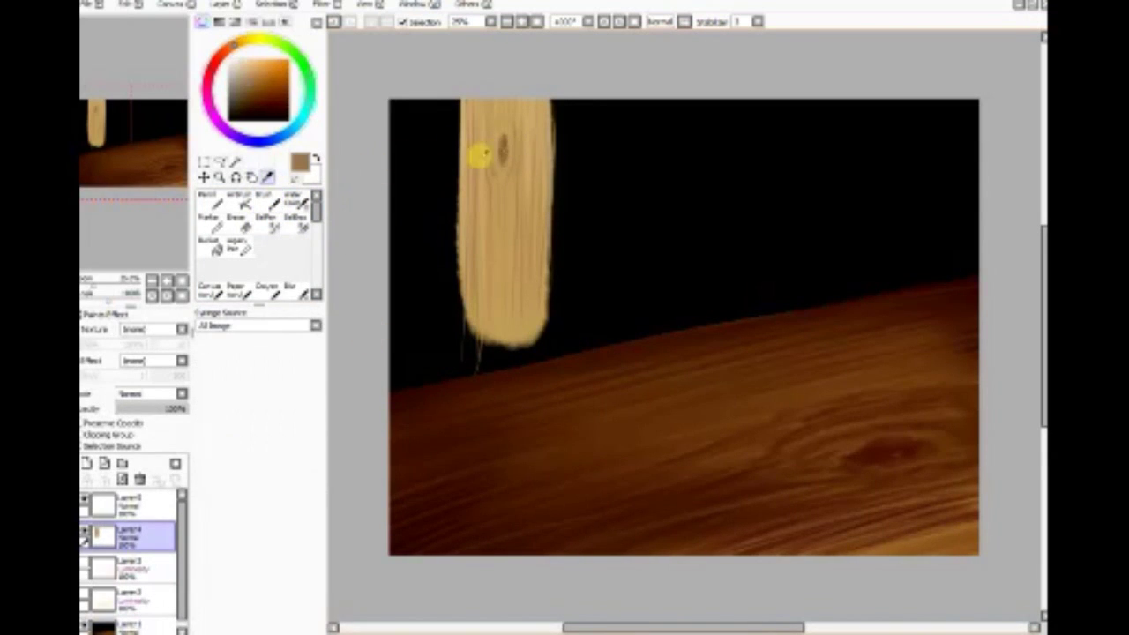
{"action": "left_click", "coordinate": [247, 203]}
{"action": "left_click", "coordinate": [263, 199]}
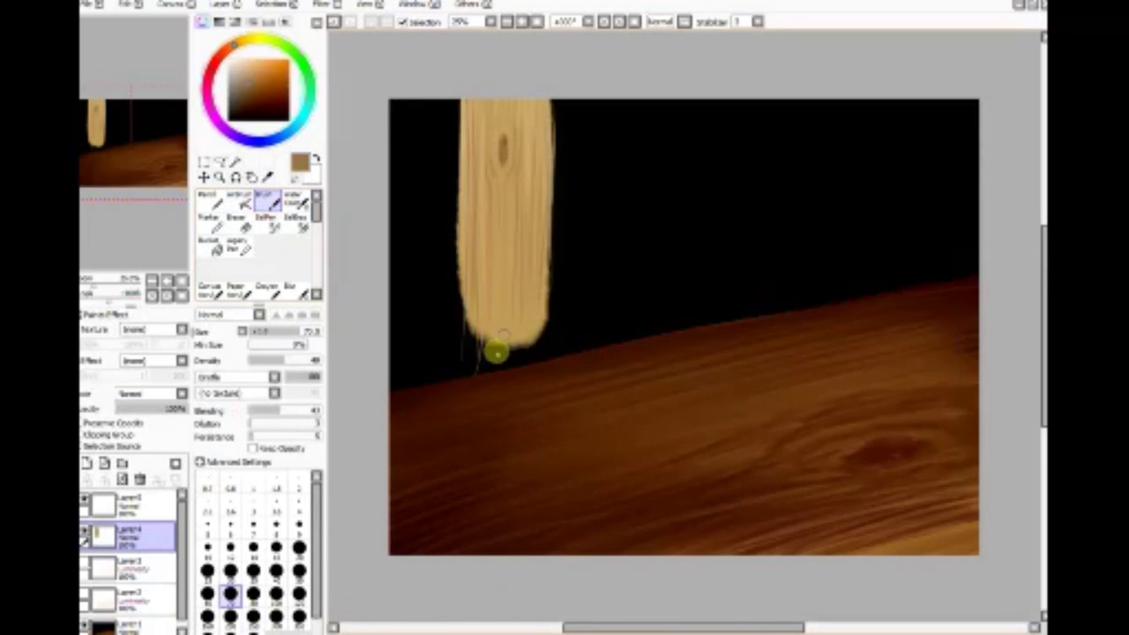
{"action": "left_click_drag", "start_coordinate": [502, 216], "coordinate": [497, 346]}
{"action": "left_click_drag", "start_coordinate": [495, 256], "coordinate": [487, 342]}
{"action": "mouse_move", "coordinate": [475, 210]}
{"action": "left_mouse_down"}
{"action": "mouse_move", "coordinate": [468, 333]}
{"action": "mouse_move", "coordinate": [488, 276]}
{"action": "mouse_move", "coordinate": [498, 332]}
{"action": "mouse_move", "coordinate": [504, 262]}
{"action": "mouse_move", "coordinate": [512, 346]}
{"action": "left_mouse_up"}
{"action": "left_click_drag", "start_coordinate": [514, 205], "coordinate": [513, 253]}
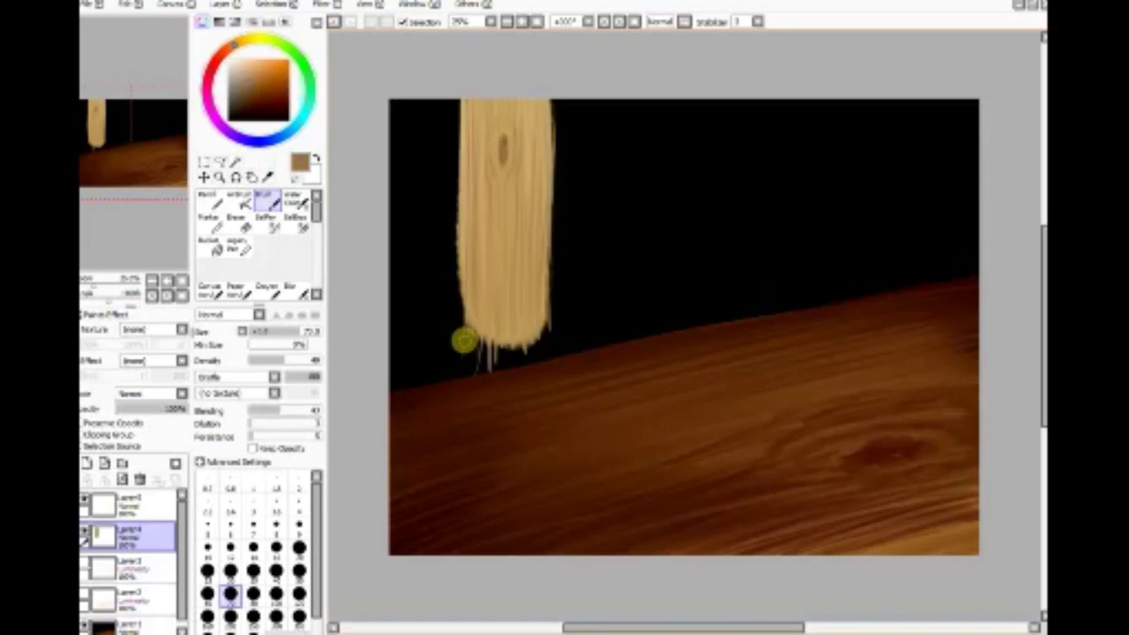
Try out brightness, contrast and color deepening adjustments on the pale plank's layer and discard them
{"action": "left_click", "coordinate": [323, 4]}
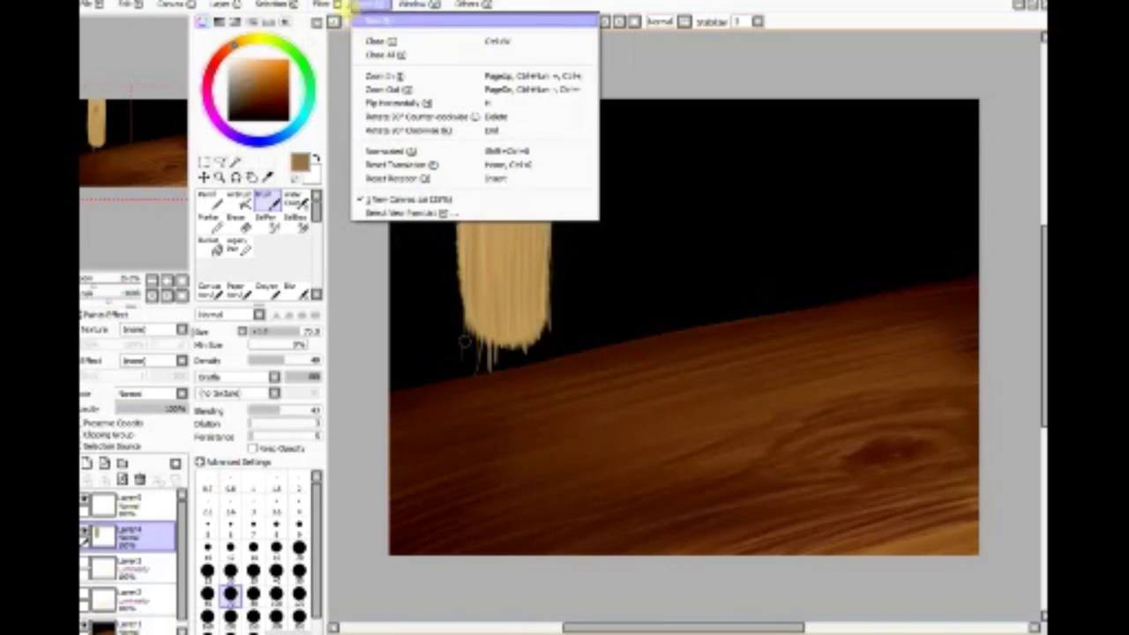
{"action": "left_click", "coordinate": [371, 33]}
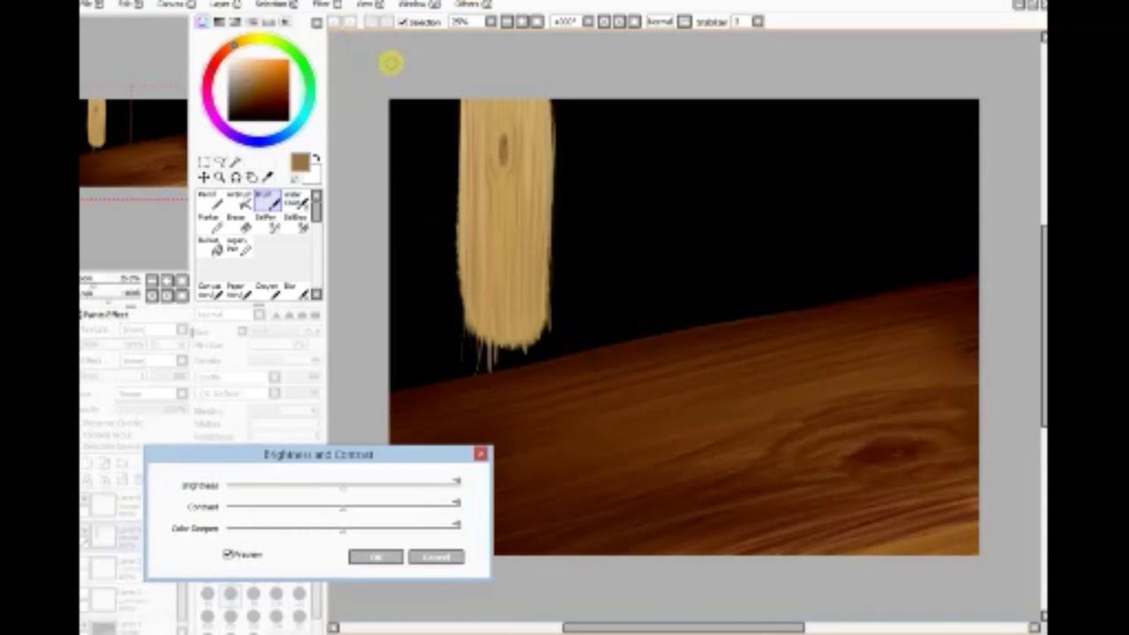
{"action": "left_click", "coordinate": [339, 509]}
{"action": "left_click_drag", "start_coordinate": [352, 509], "coordinate": [378, 508]}
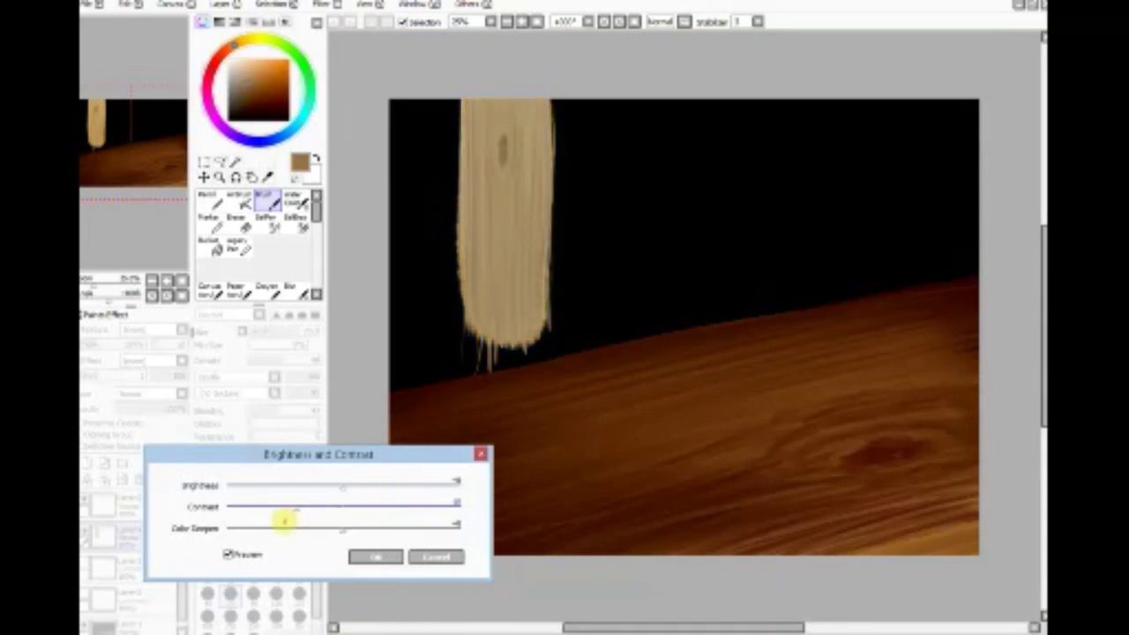
{"action": "left_click_drag", "start_coordinate": [284, 521], "coordinate": [327, 536]}
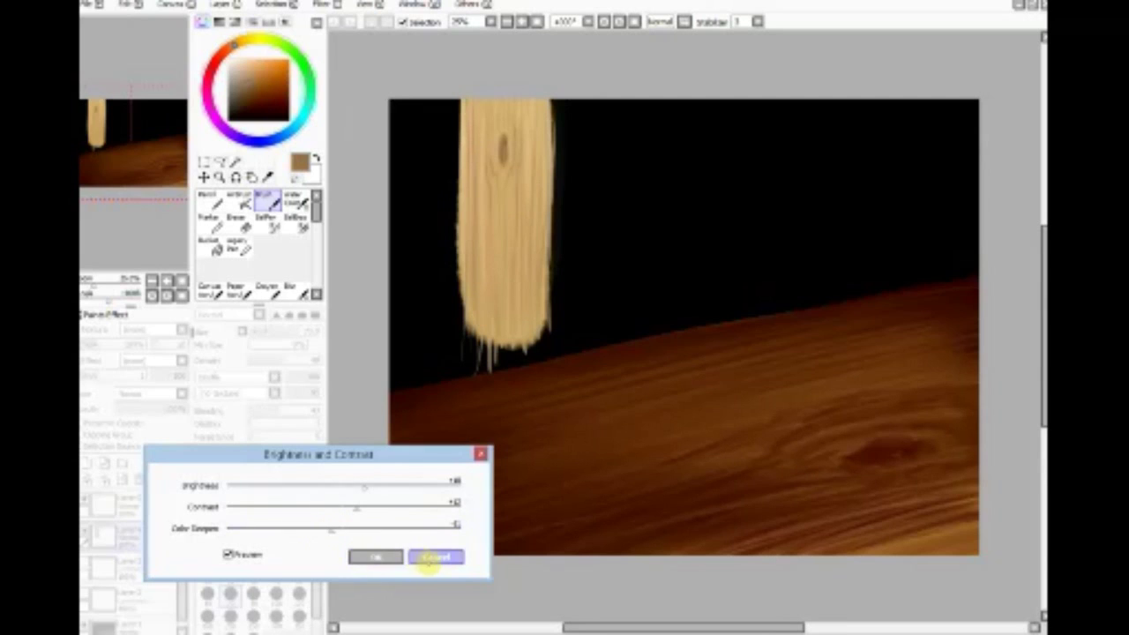
{"action": "left_click", "coordinate": [433, 555]}
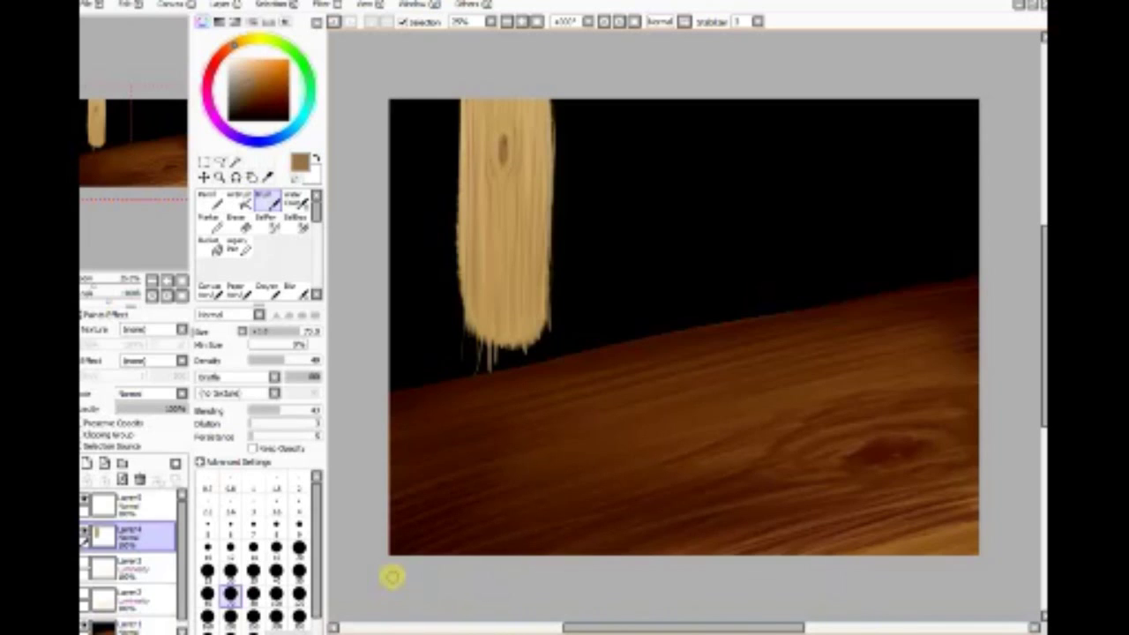
{"action": "left_click", "coordinate": [1047, 81]}
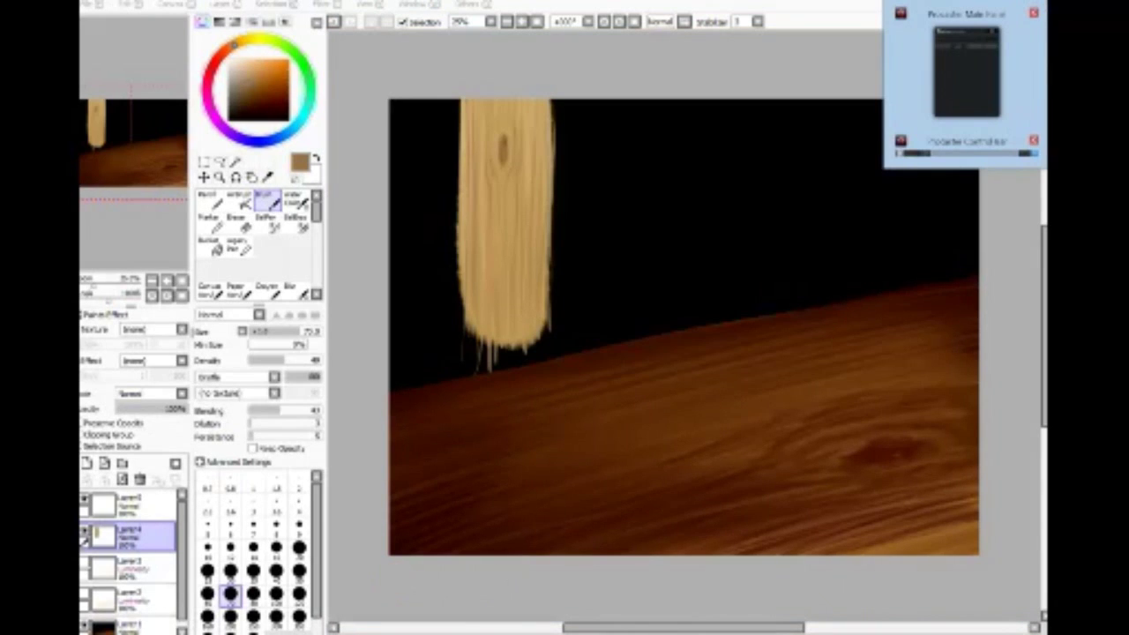